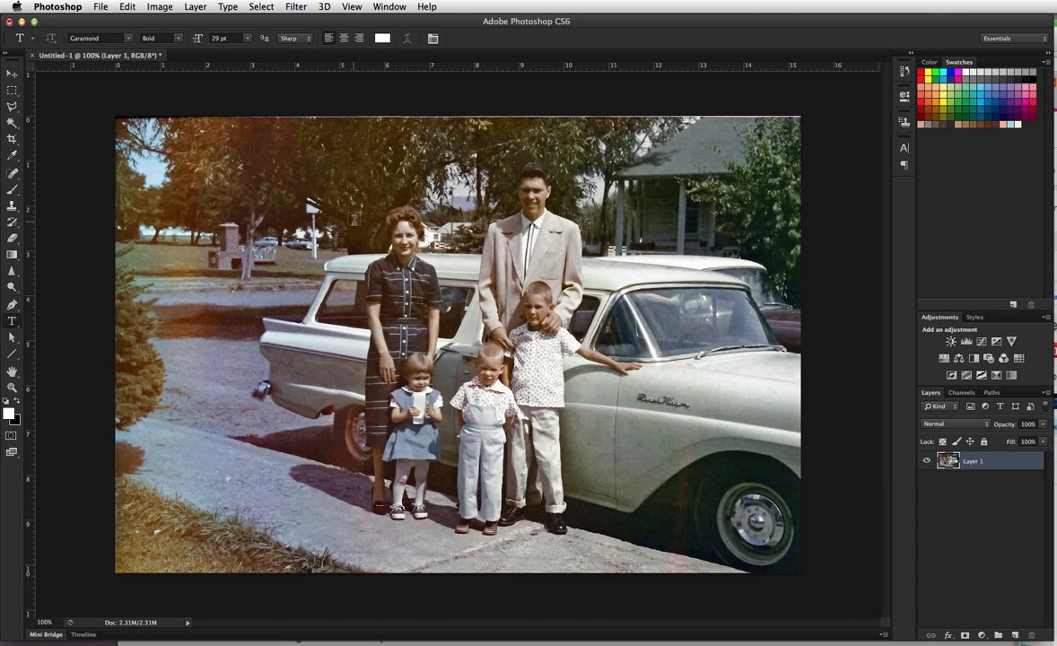
# Open the canvas size settings and check the photo's dimensions in pixels and in inches.
pyautogui.click(159, 8)
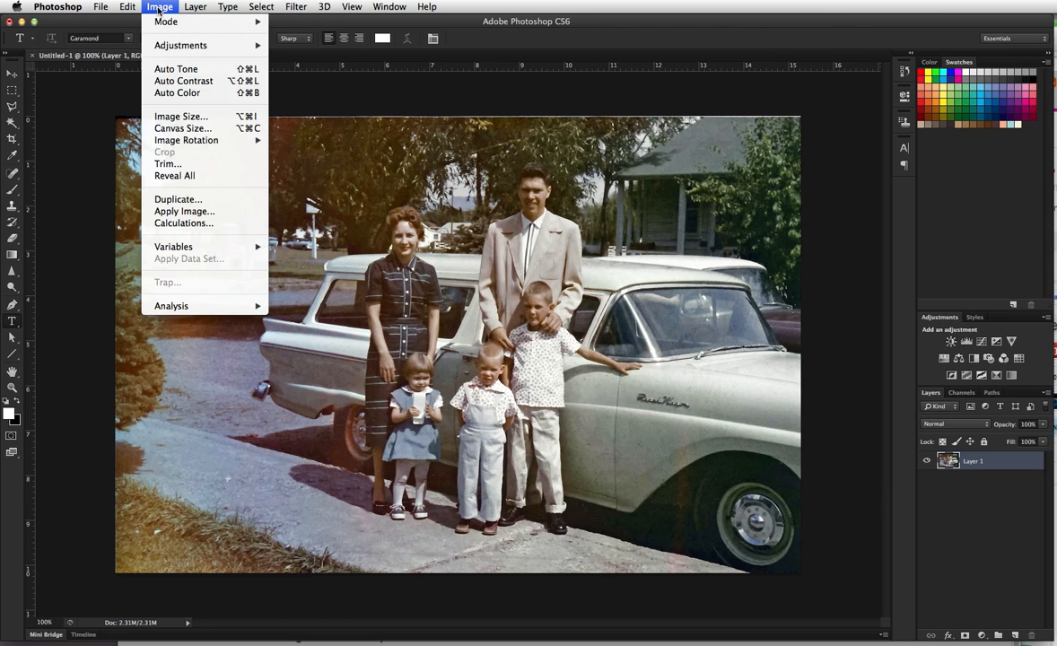
pyautogui.click(179, 130)
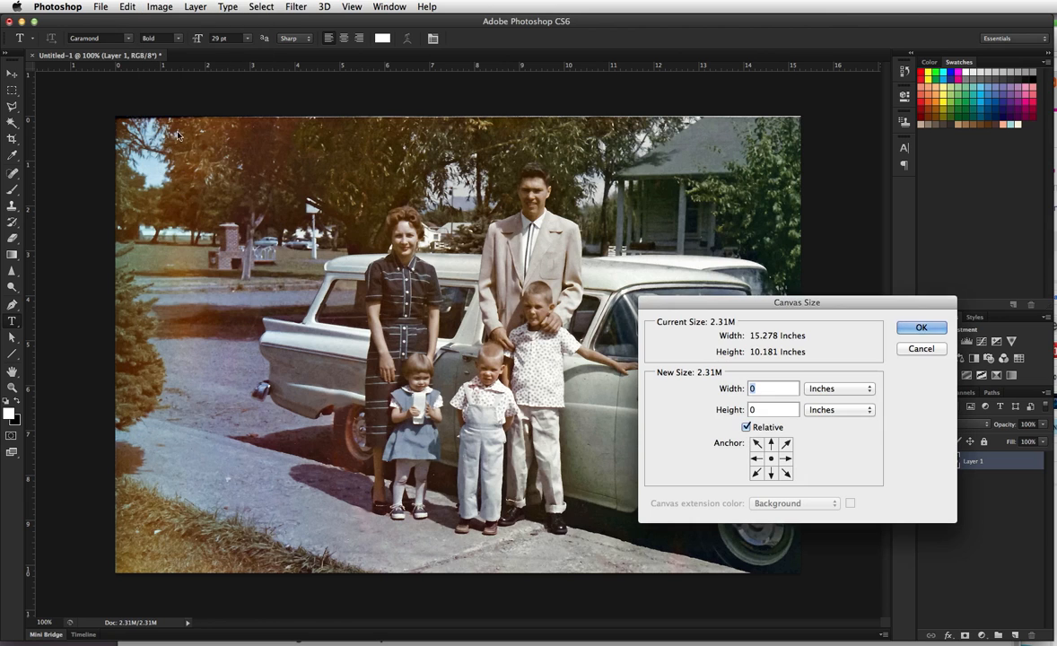
pyautogui.click(746, 428)
pyautogui.click(824, 390)
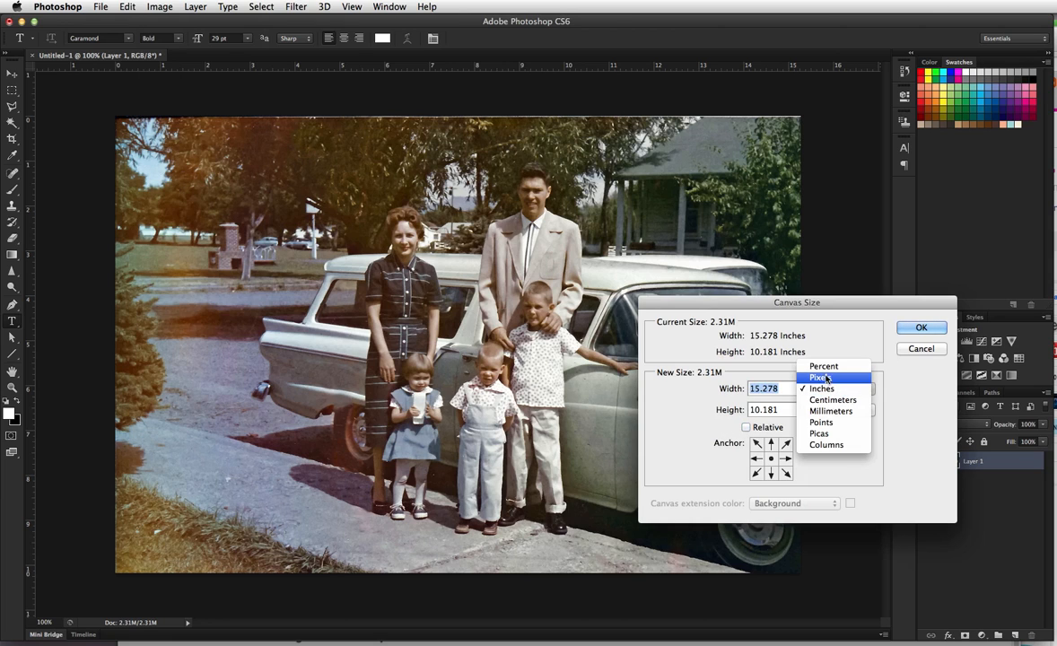
pyautogui.click(826, 378)
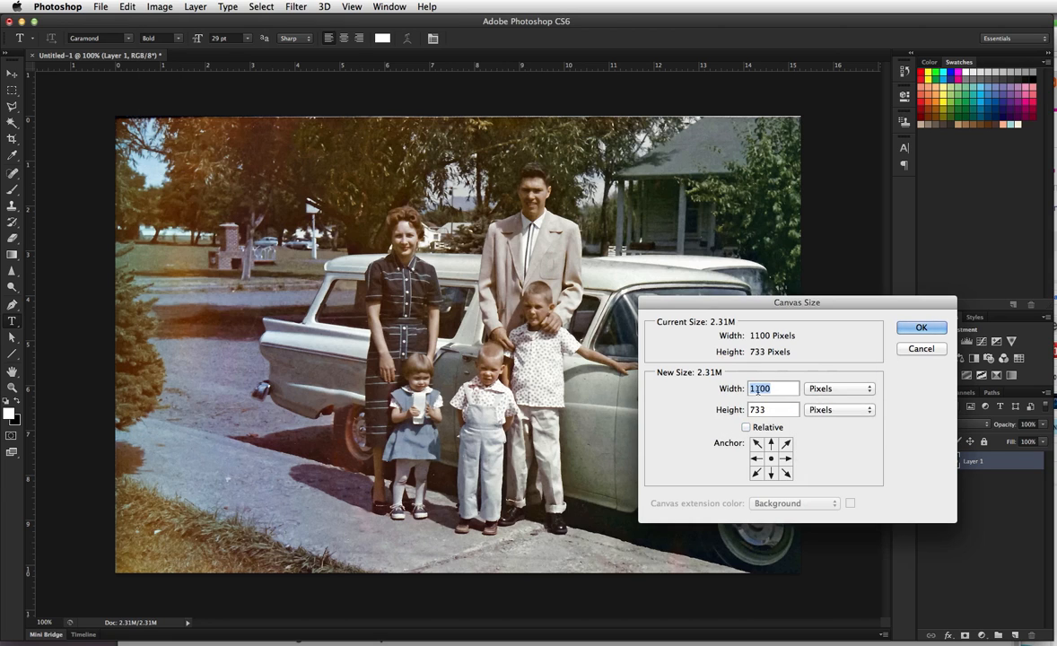
pyautogui.click(824, 391)
pyautogui.click(822, 400)
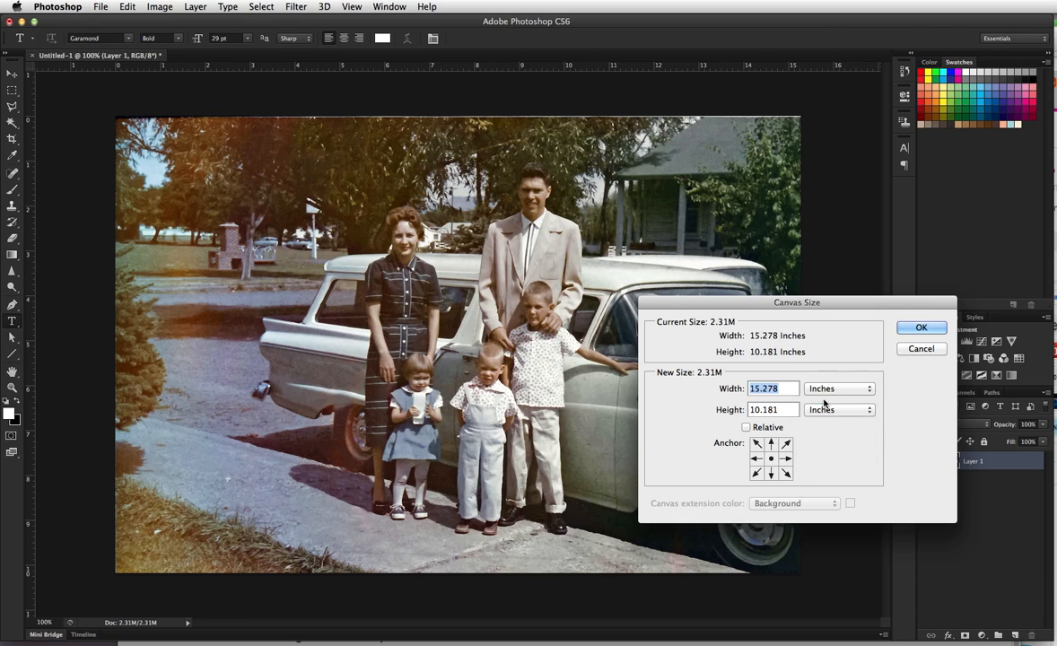
# Extend the canvas height by 0.3 inches relative to its current size, anchored at the top centre so the space is added below the photo.
pyautogui.click(745, 428)
pyautogui.doubleClick(763, 410)
pyautogui.write('.3')
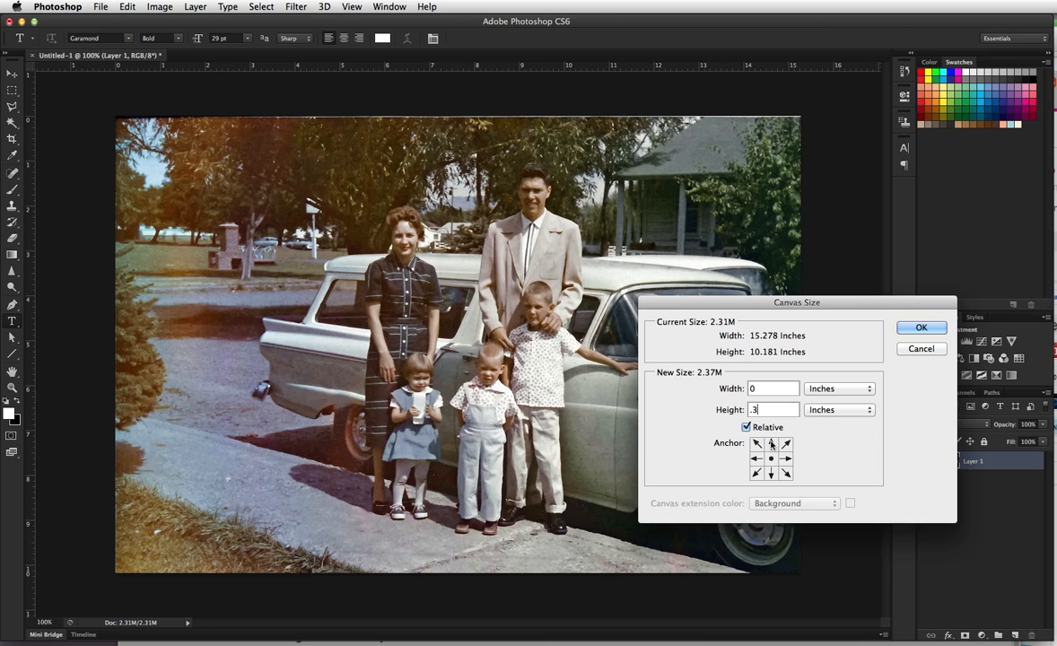
pyautogui.click(772, 444)
pyautogui.click(919, 329)
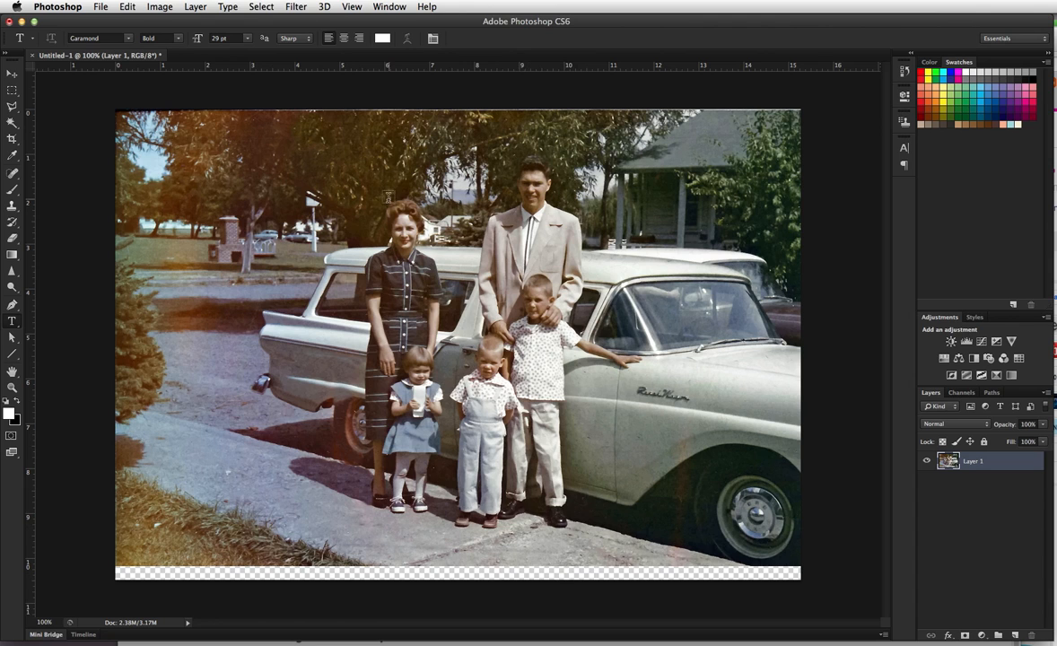
# Add another 0.3 inches of canvas height below the photo, keeping the top-centre anchor.
pyautogui.click(159, 7)
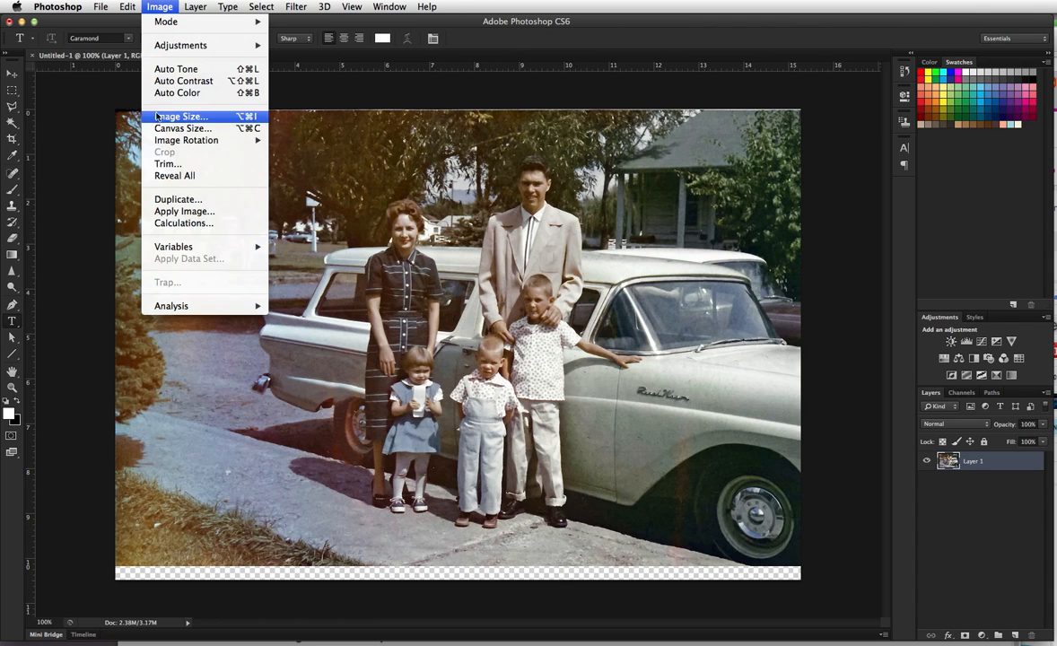
pyautogui.click(152, 124)
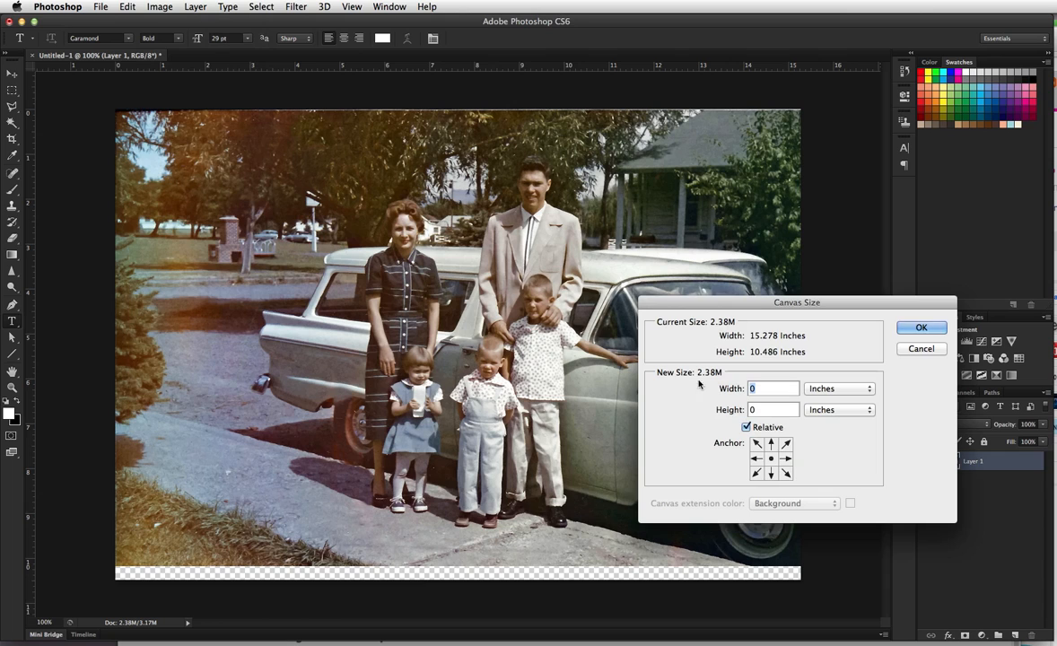
pyautogui.press('Tab')
pyautogui.write('.3')
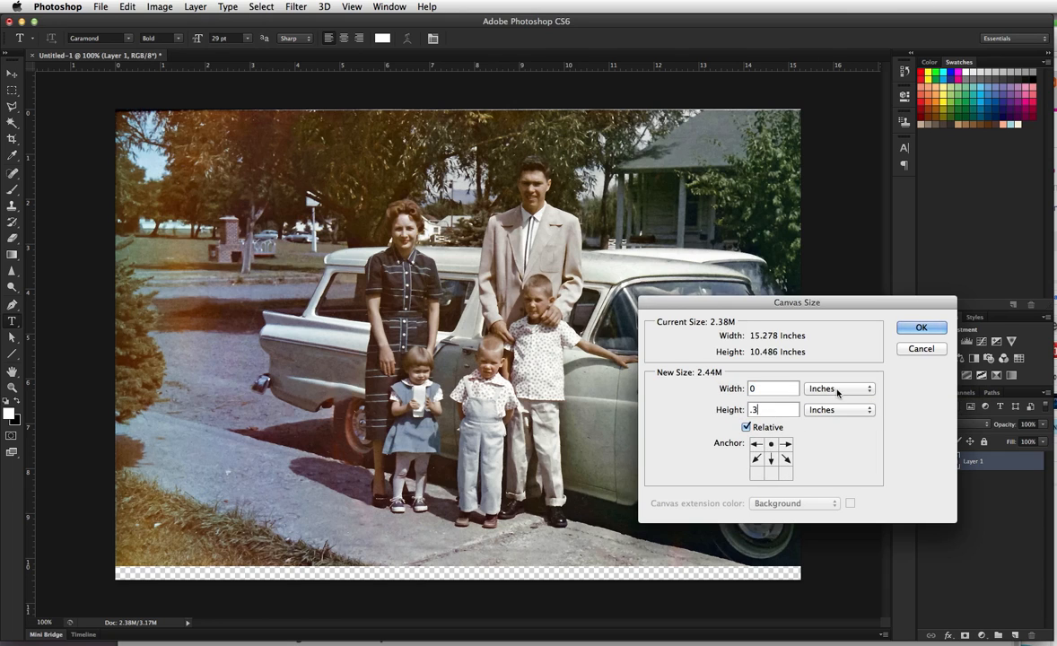
pyautogui.click(916, 327)
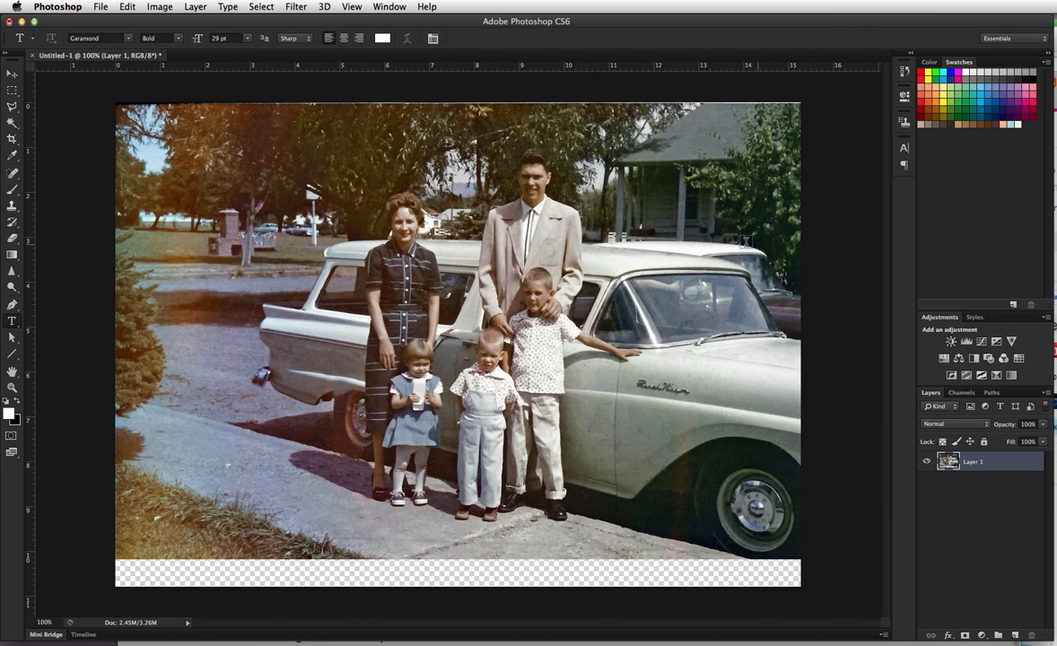
# Enlarge the canvas by 0.25 inches in both width and height from the centre to create a border around the photo.
pyautogui.click(160, 7)
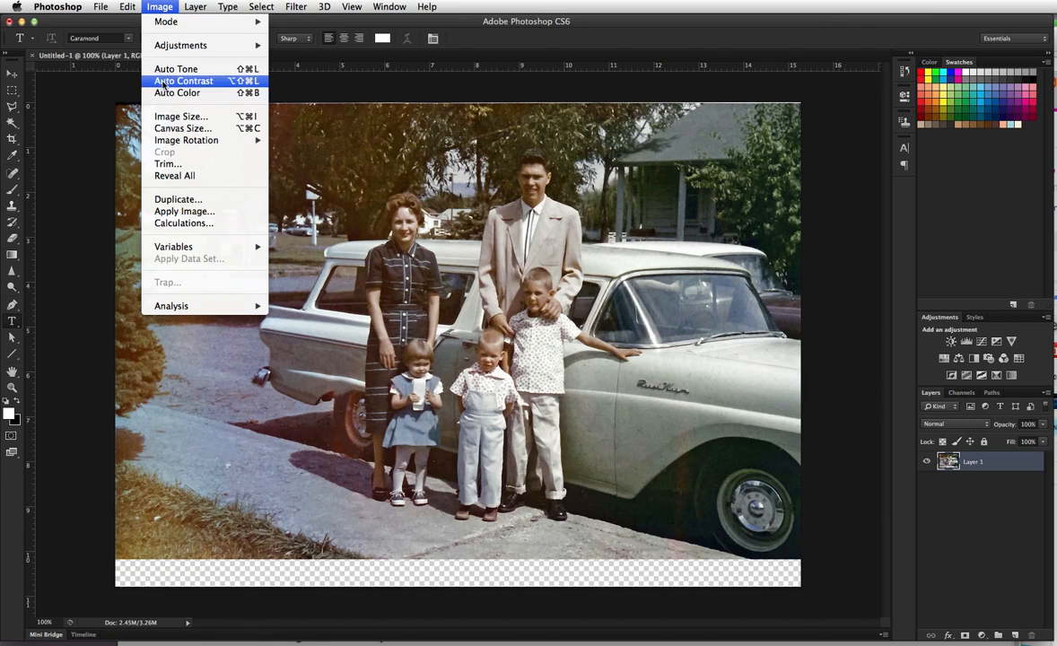
pyautogui.click(170, 130)
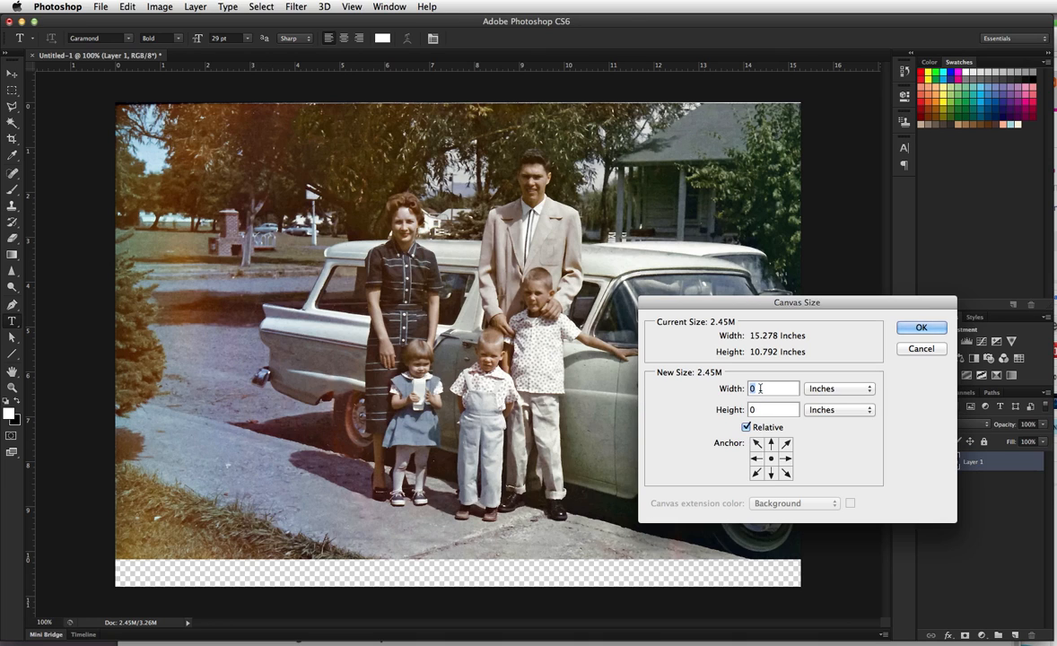
pyautogui.write('.25')
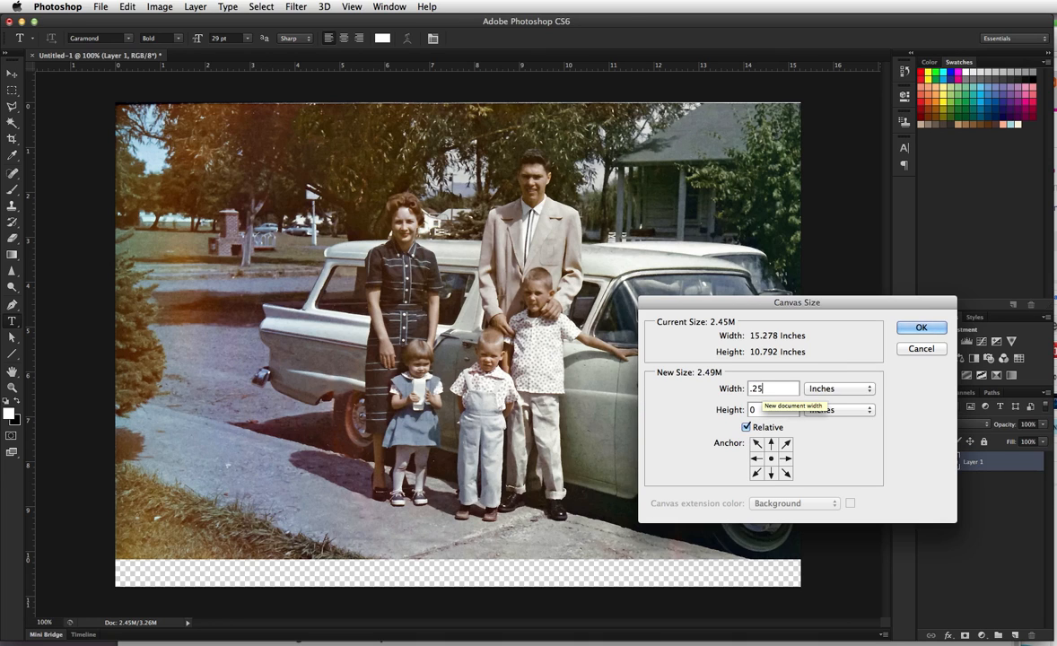
pyautogui.click(761, 409)
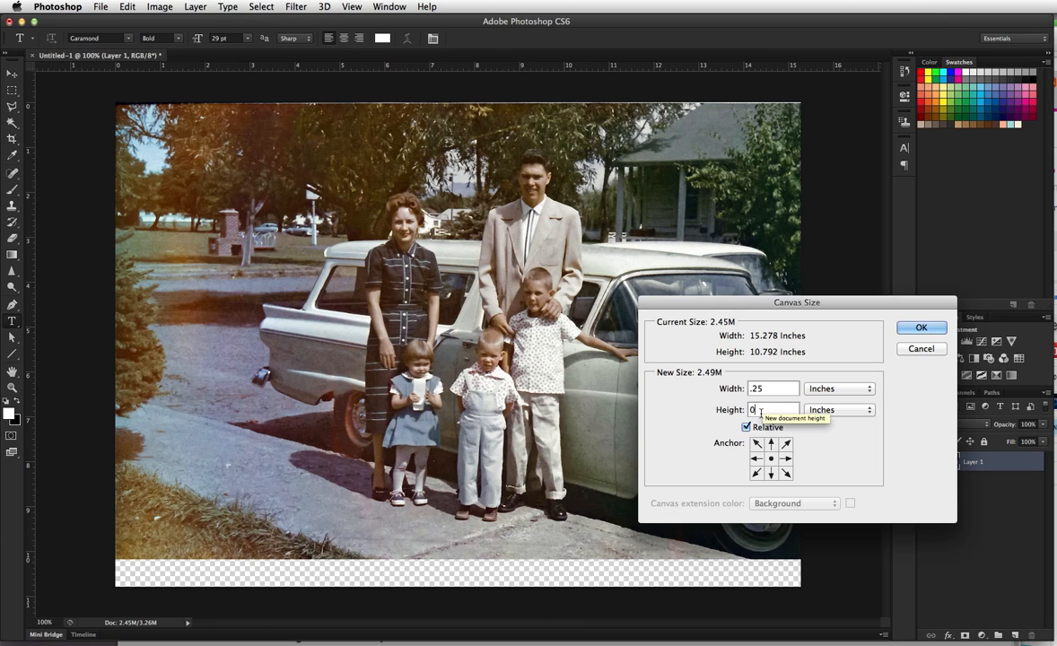
pyautogui.press('BackSpace')
pyautogui.write('.25')
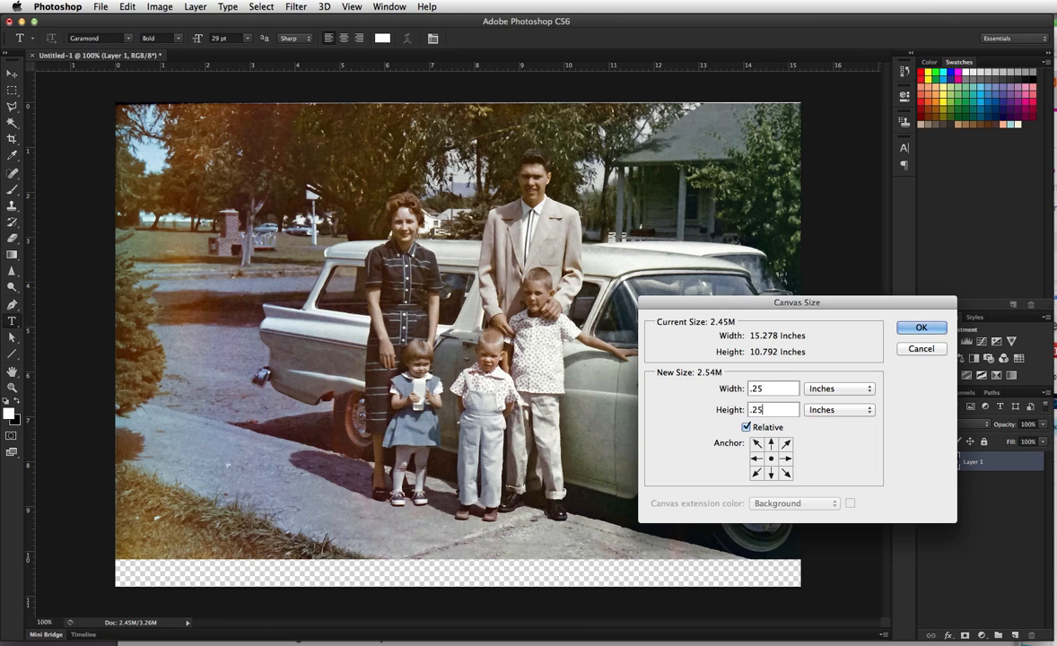
pyautogui.press('Return')
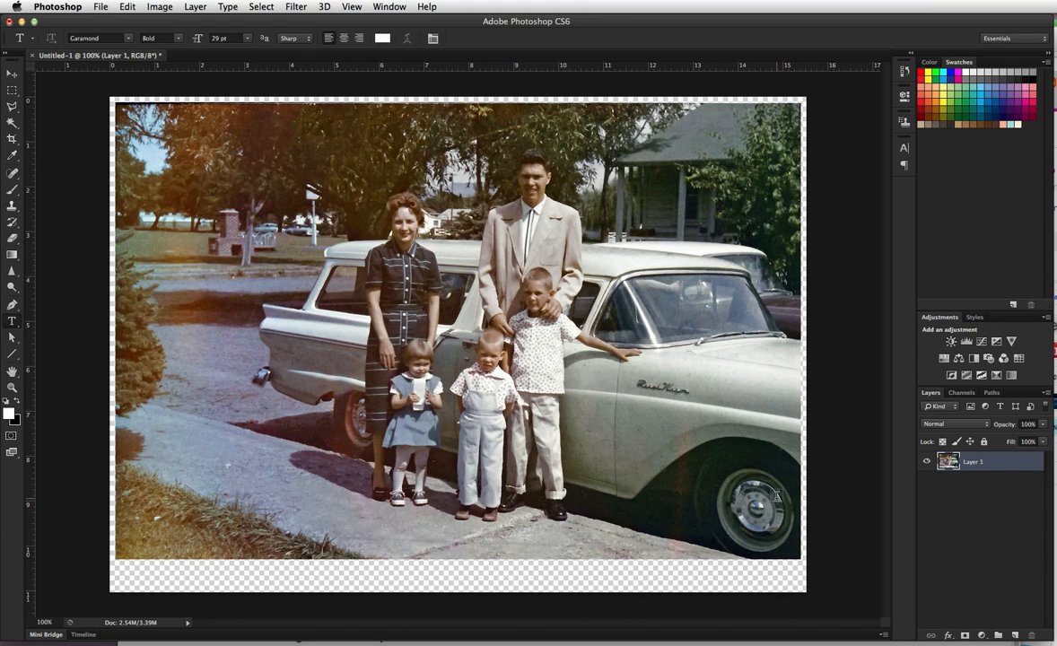
# Create a new layer filled with the white foreground color at 100% opacity and move it below the photo layer.
pyautogui.click(1013, 634)
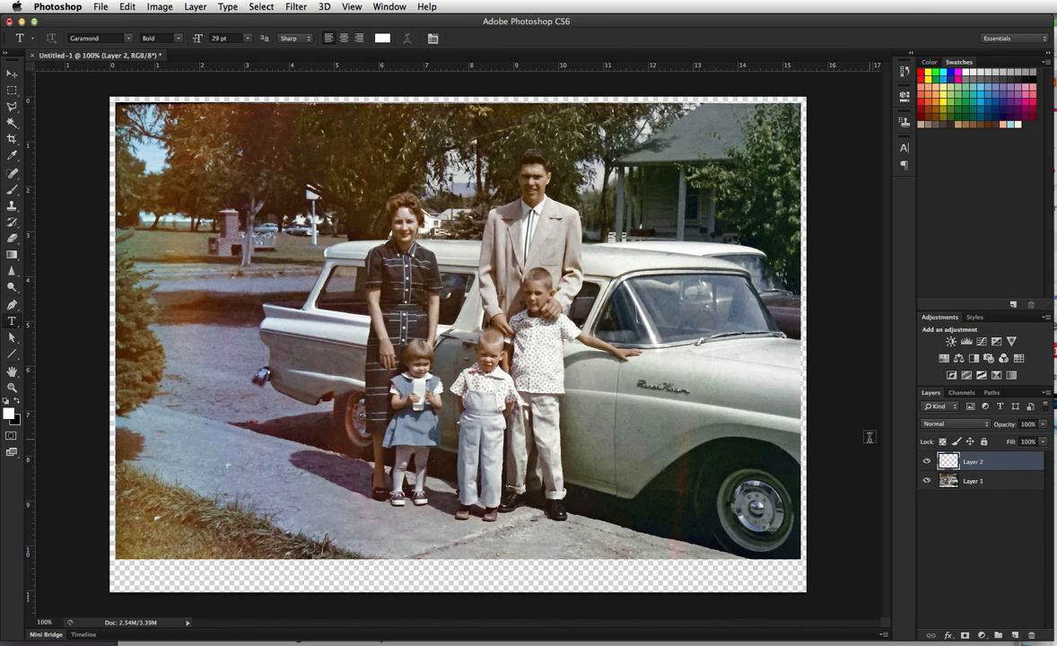
pyautogui.click(127, 6)
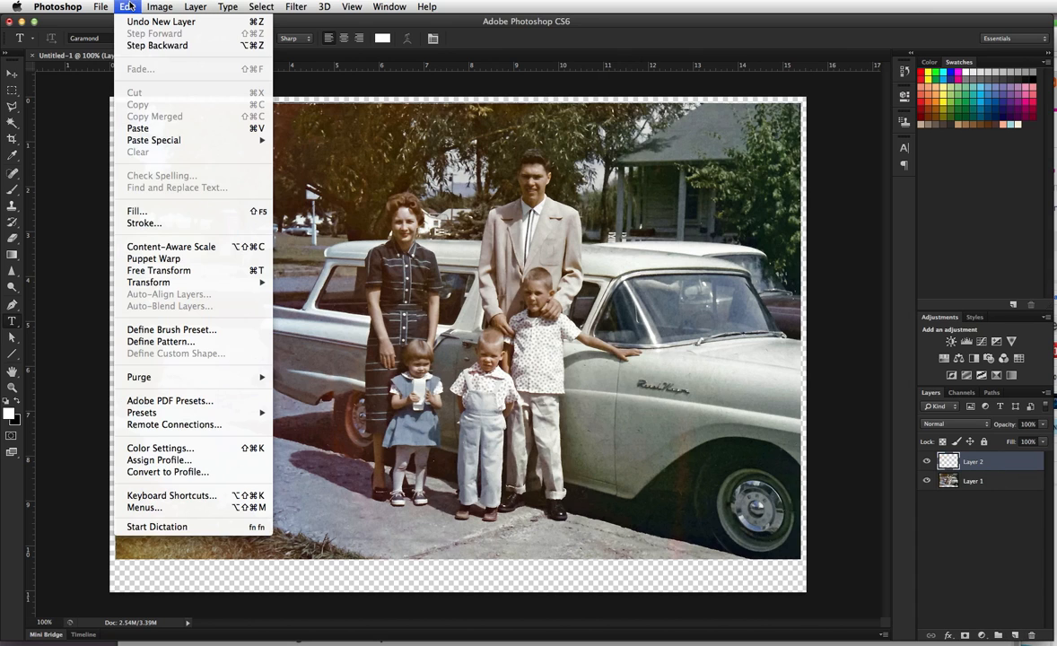
pyautogui.click(136, 211)
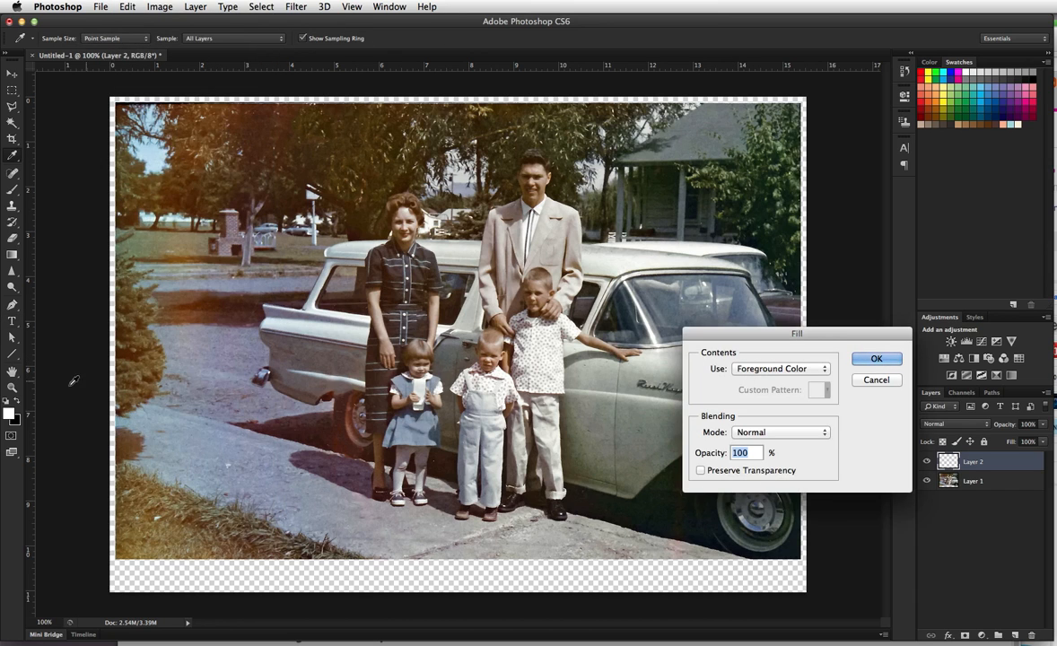
pyautogui.click(861, 359)
pyautogui.press('t')
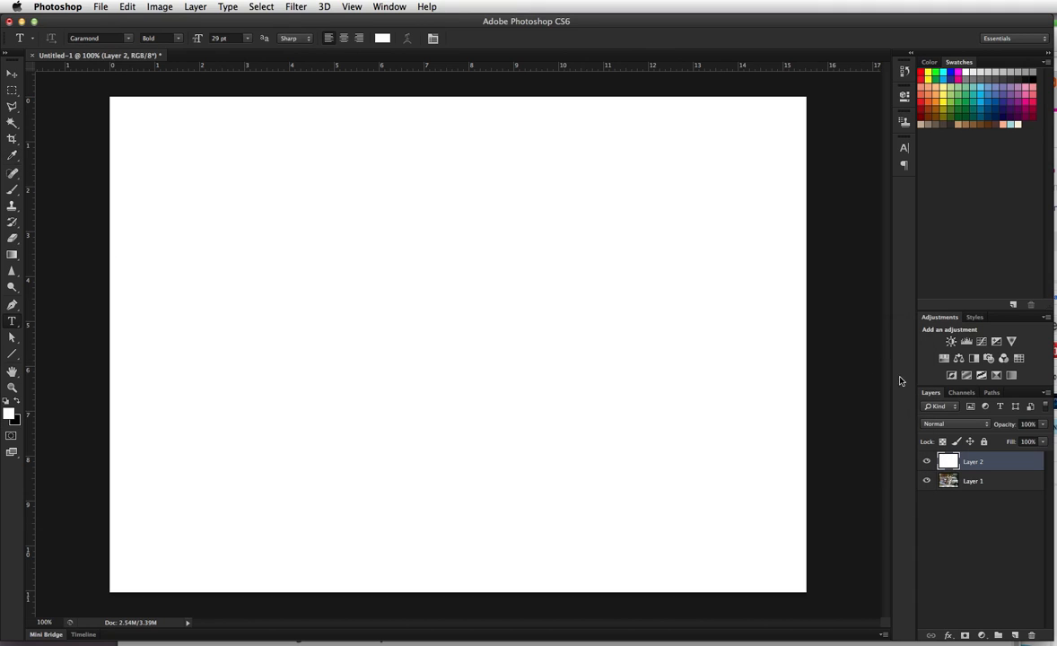
pyautogui.moveTo(978, 463); pyautogui.dragTo(982, 493)
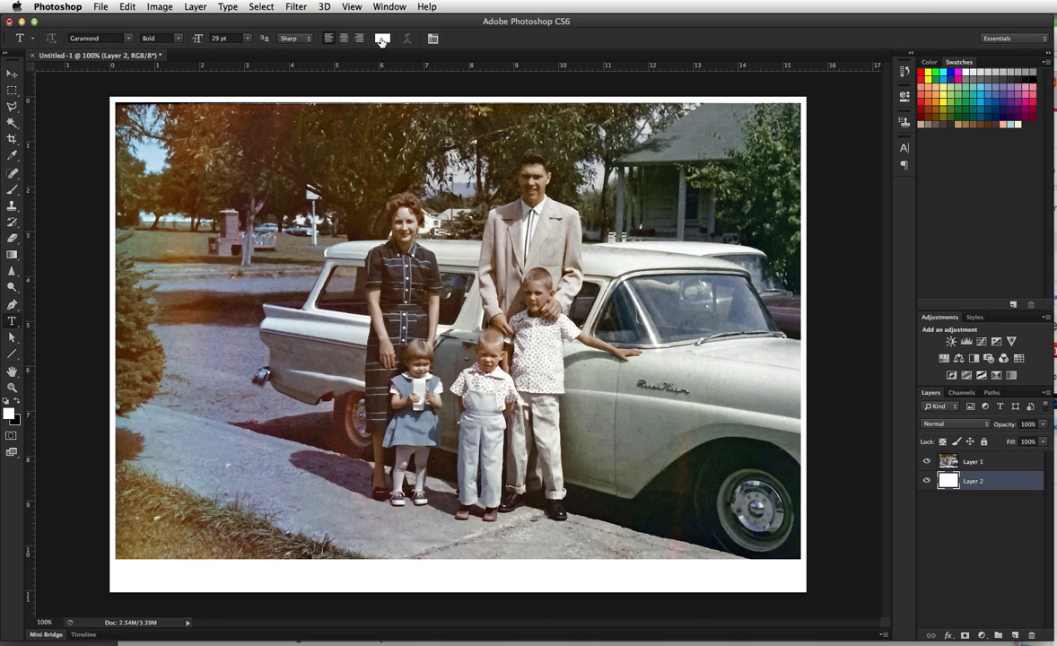
# Set the text alignment to centered and the text color to black (000000).
pyautogui.click(344, 39)
pyautogui.click(383, 39)
pyautogui.moveTo(680, 219); pyautogui.dragTo(628, 324)
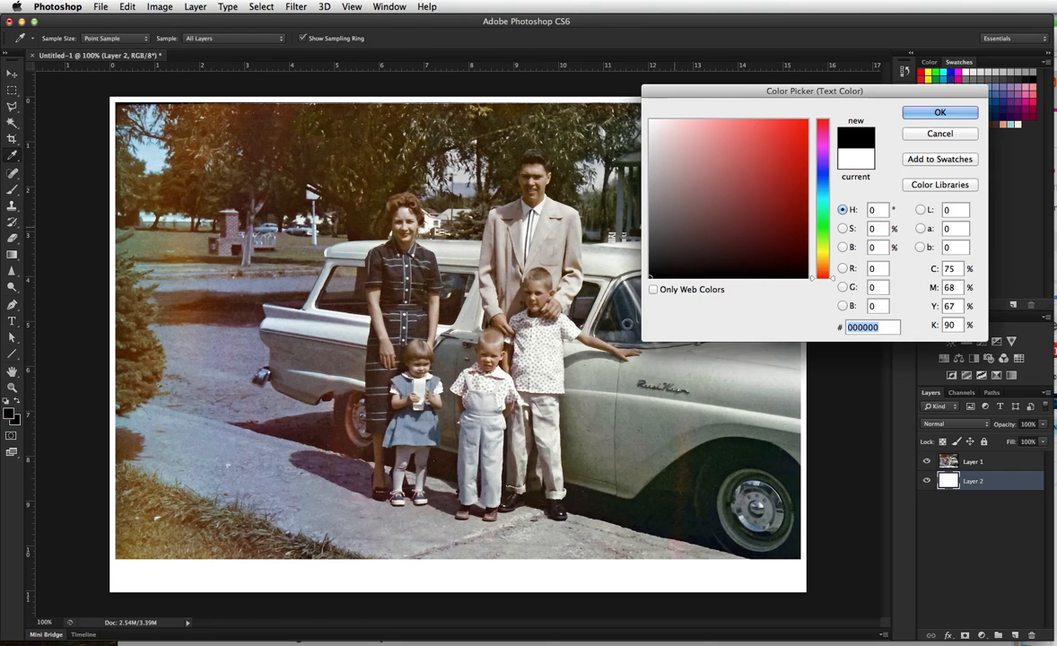
pyautogui.click(940, 112)
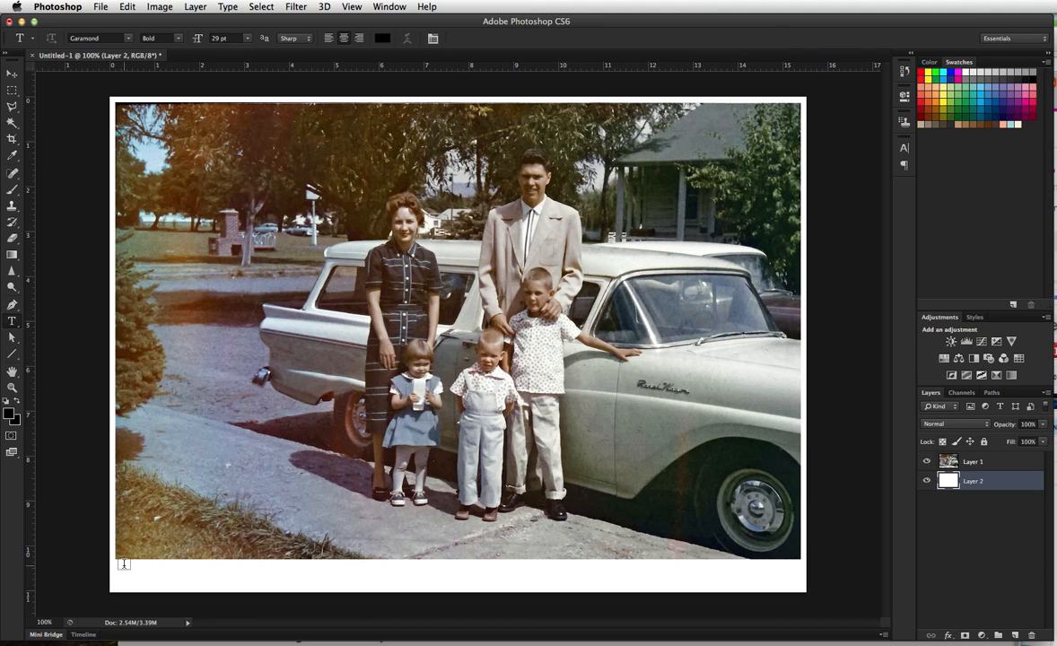
# Add a text box spanning the white strip below the photo and enter "From L to Right:" followed by the family members' first names.
pyautogui.moveTo(124, 564); pyautogui.dragTo(789, 581)
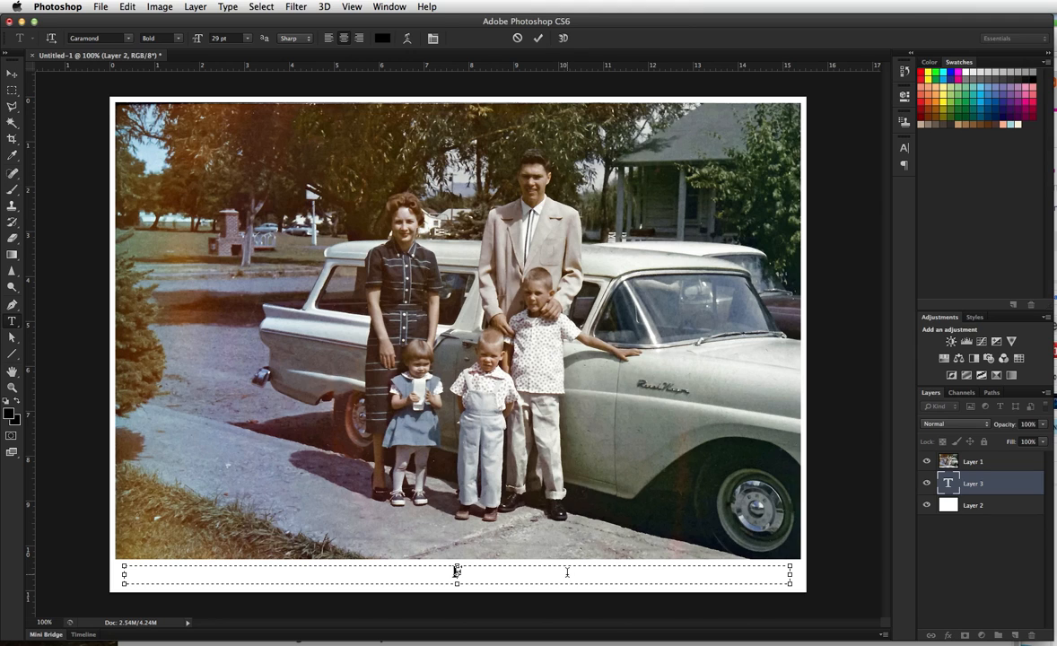
pyautogui.write('From L to Right')
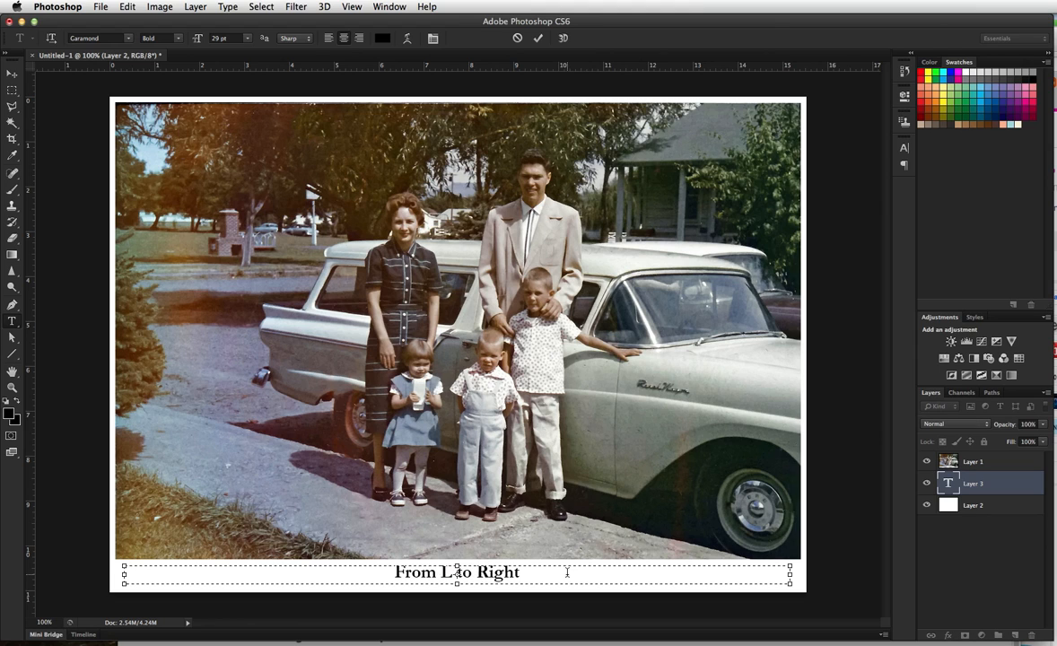
pyautogui.write(':')
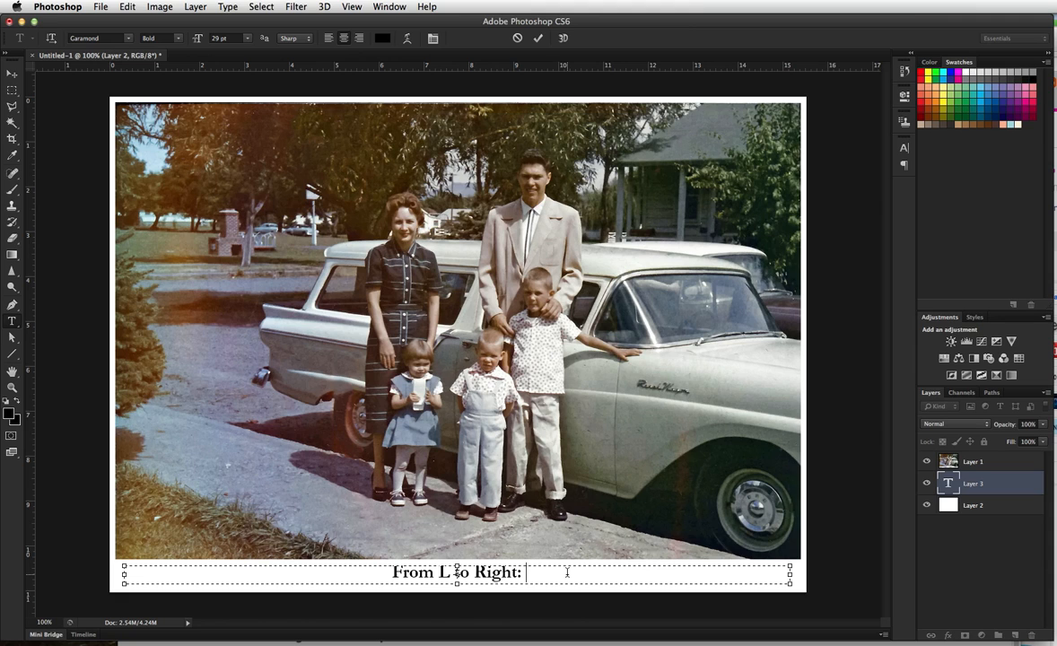
pyautogui.write(' Joyce')
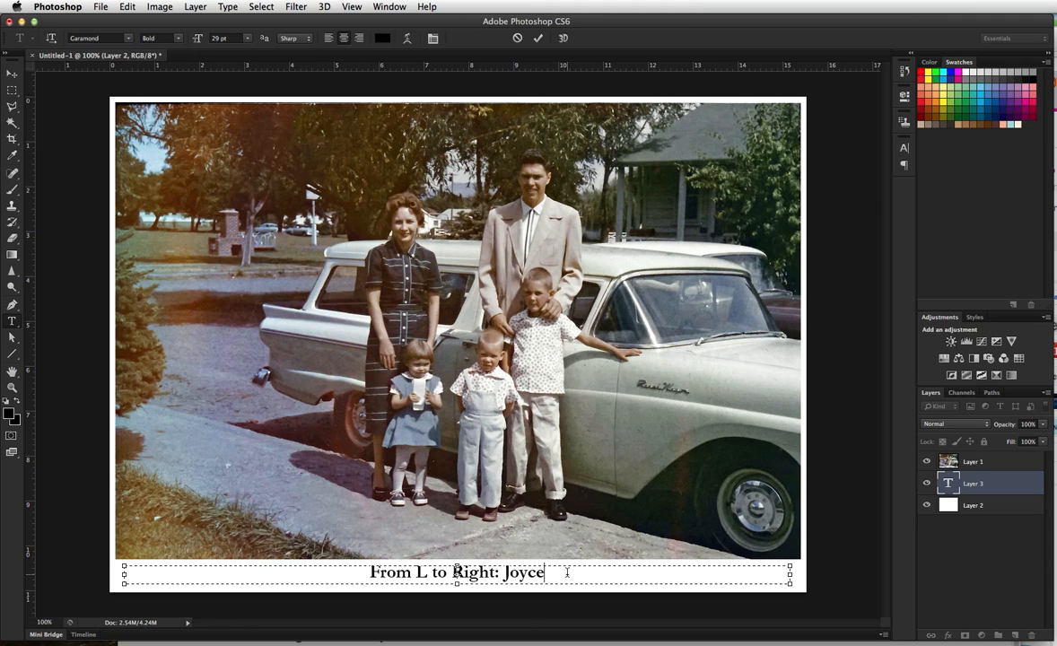
pyautogui.write(', P')
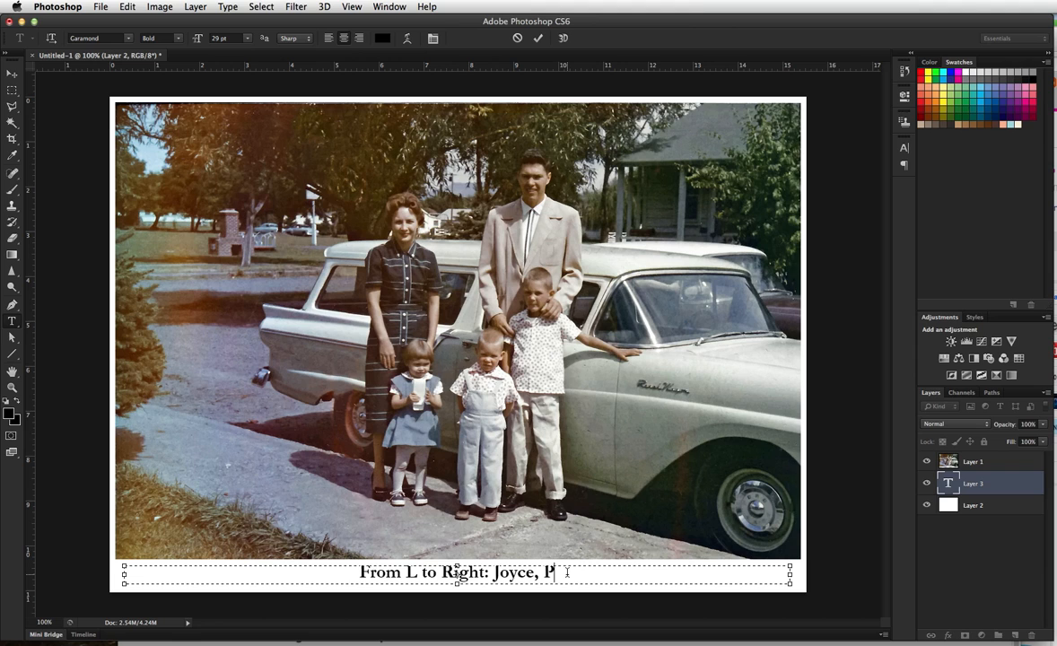
pyautogui.write('am, Je')
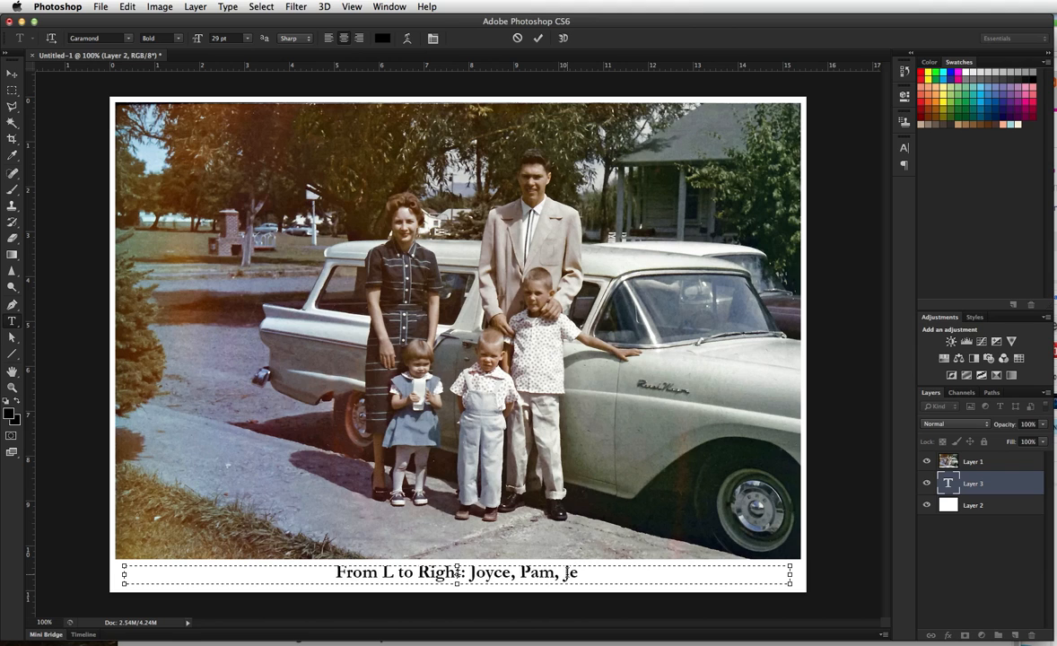
pyautogui.write('ff, ')
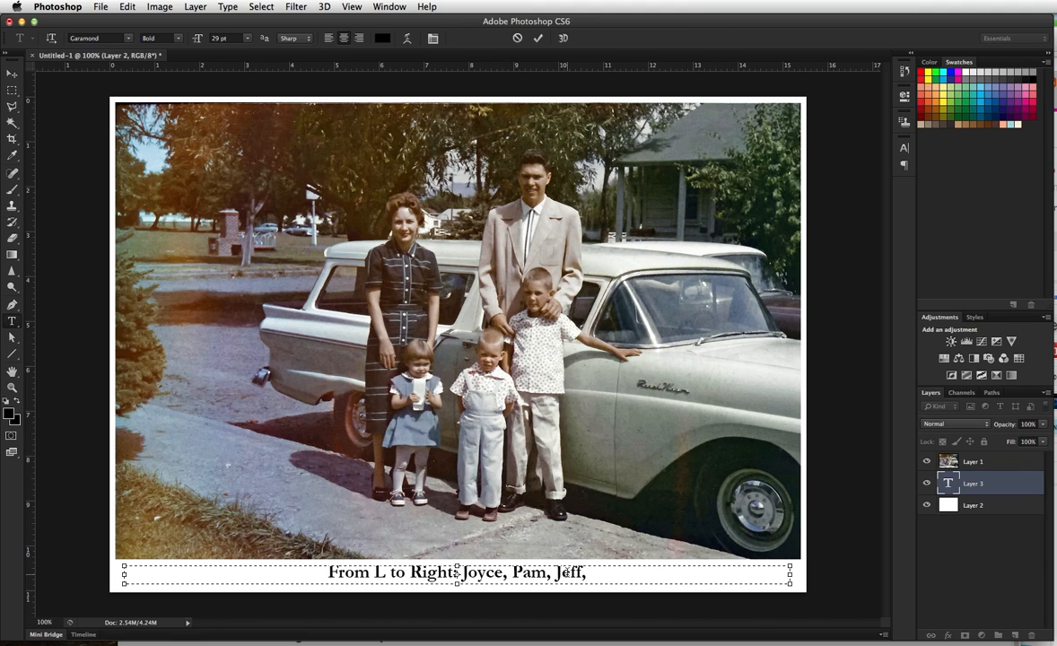
pyautogui.write('Nathan')
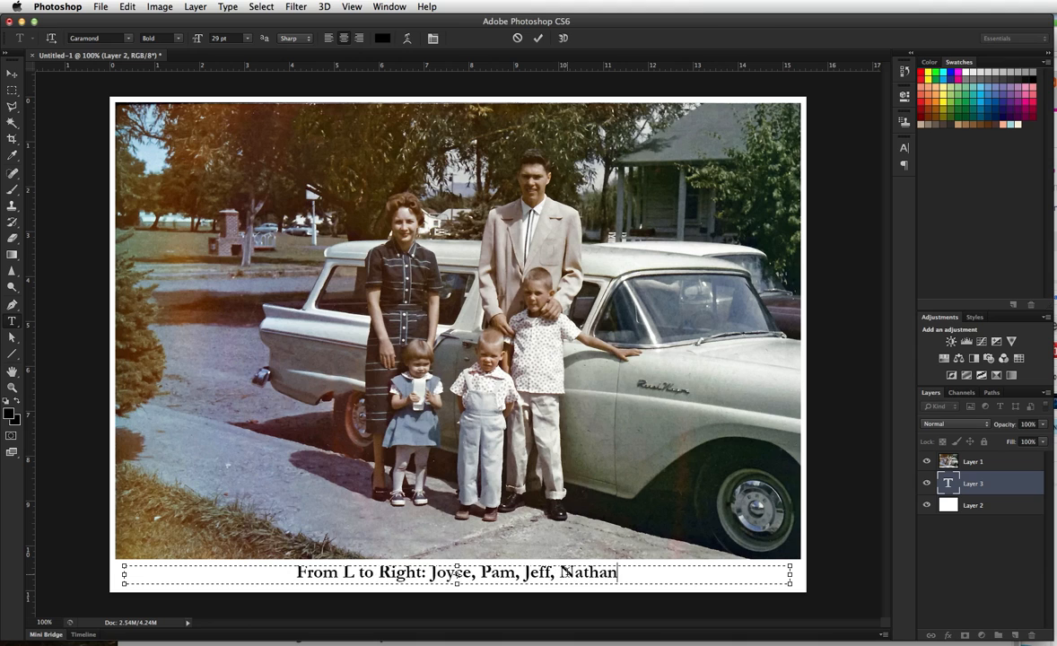
pyautogui.write(' Jr.')
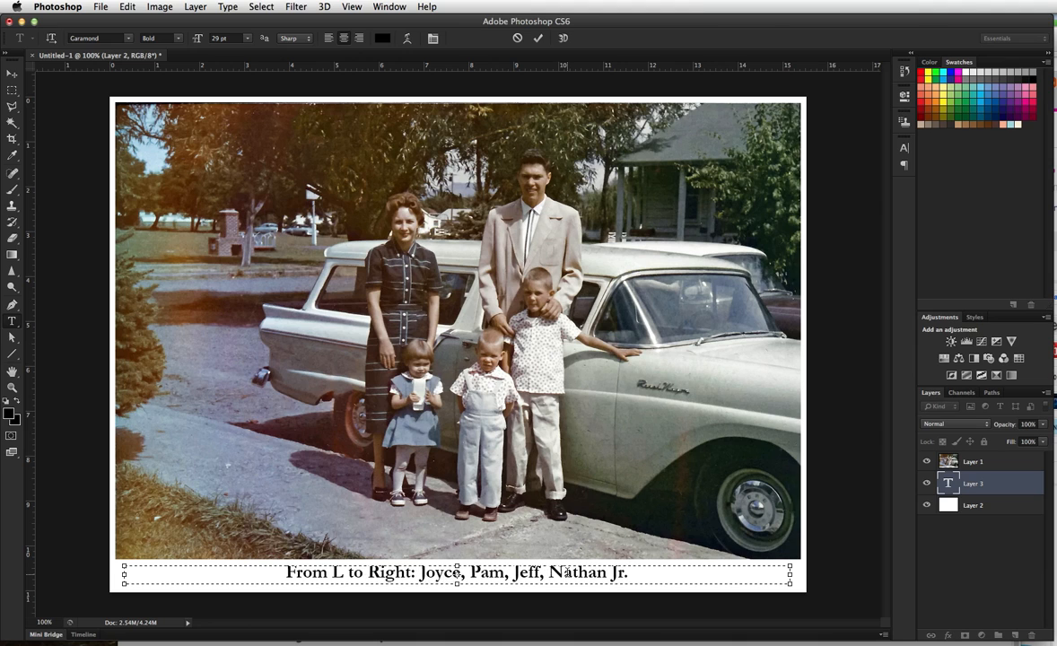
pyautogui.write(', Nathan')
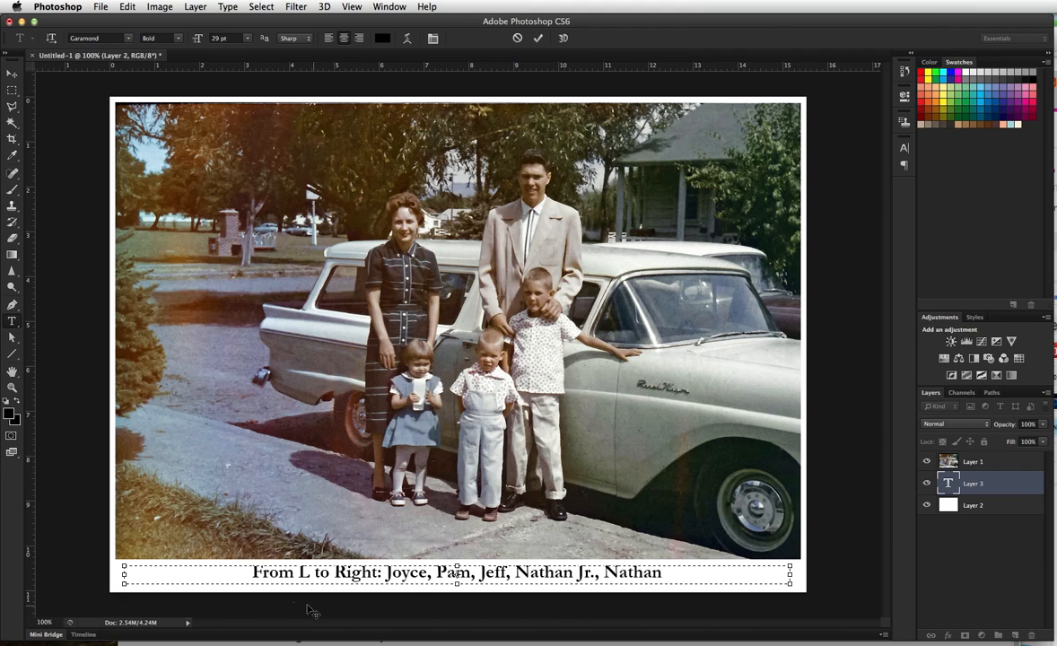
# Insert the family's surname and "Family 1960" before "From L to Right:" in the caption, and nudge the caption slightly down.
pyautogui.click(251, 572)
pyautogui.write('Smith')
pyautogui.write('Family')
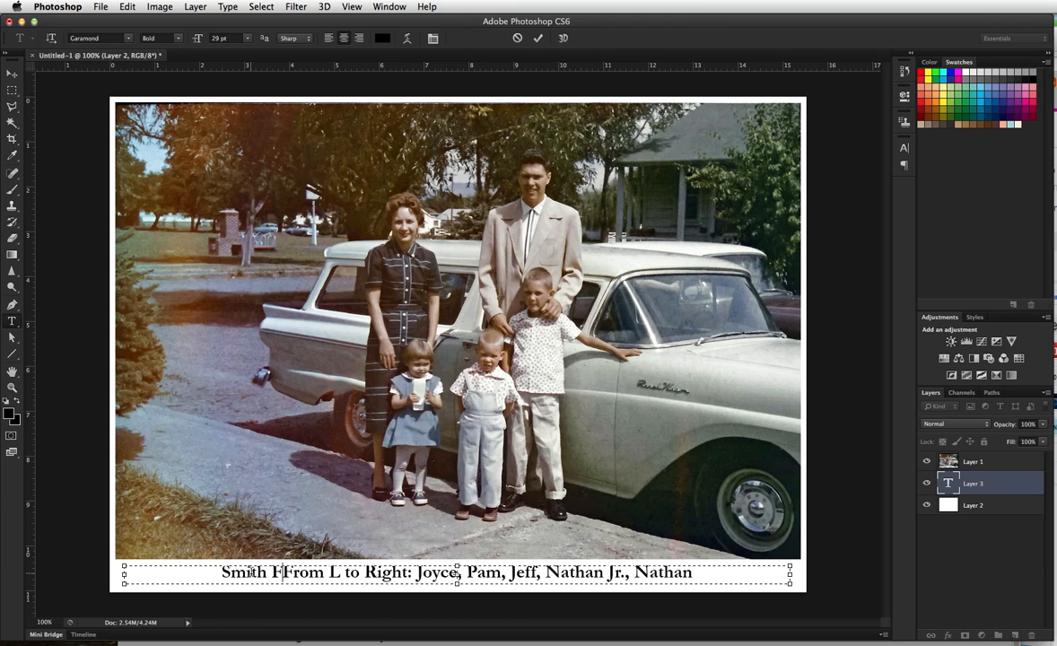
pyautogui.write(' 19')
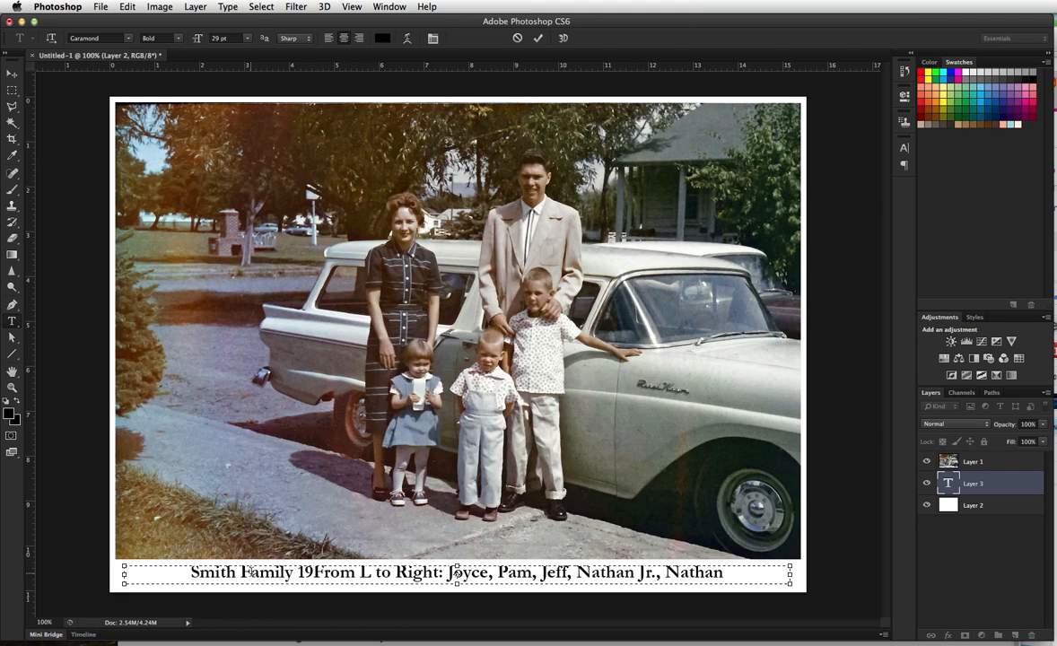
pyautogui.write('60')
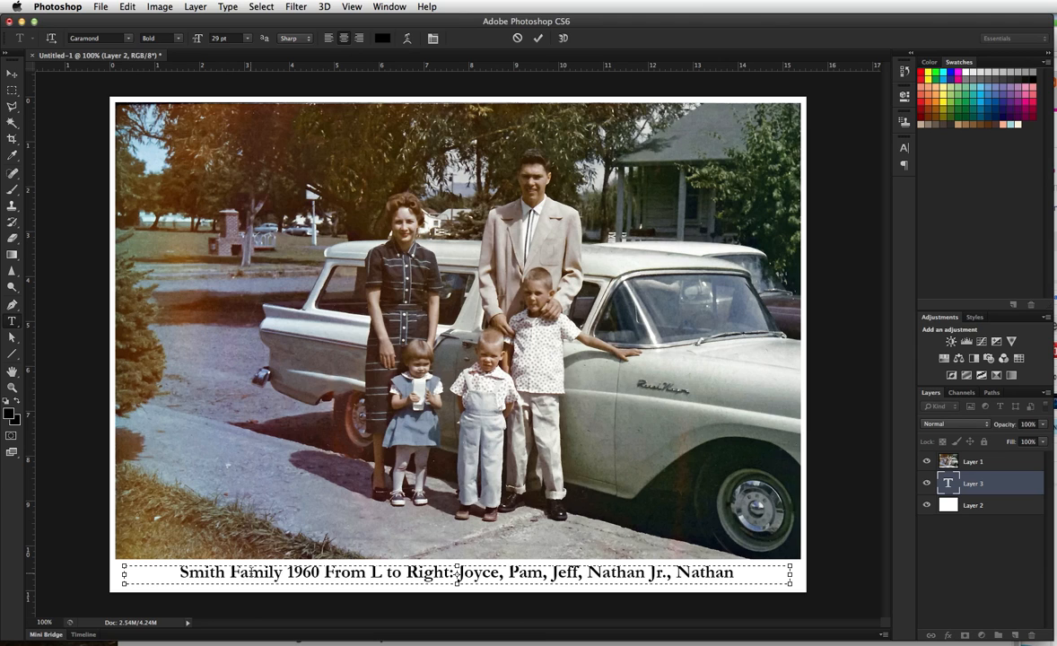
pyautogui.click(539, 38)
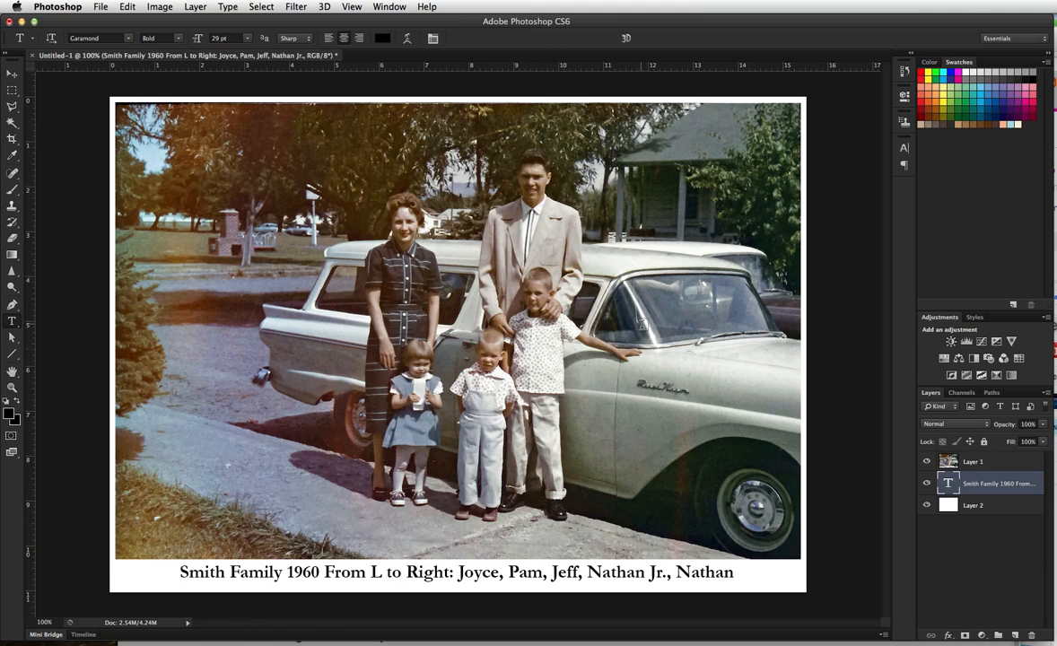
pyautogui.click(12, 76)
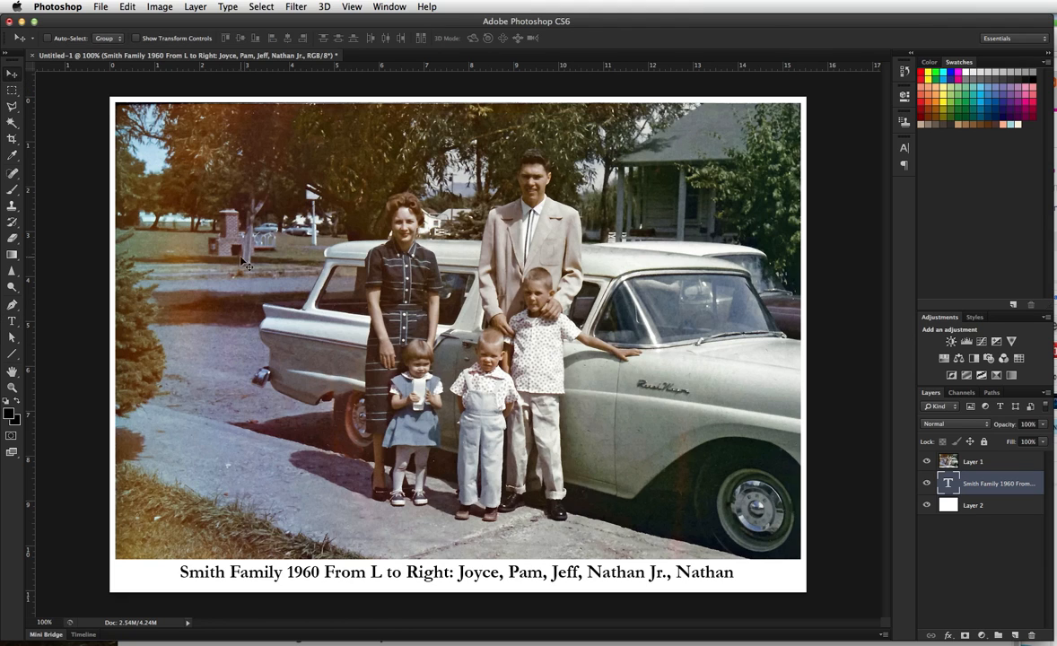
pyautogui.moveTo(497, 581); pyautogui.dragTo(491, 579)
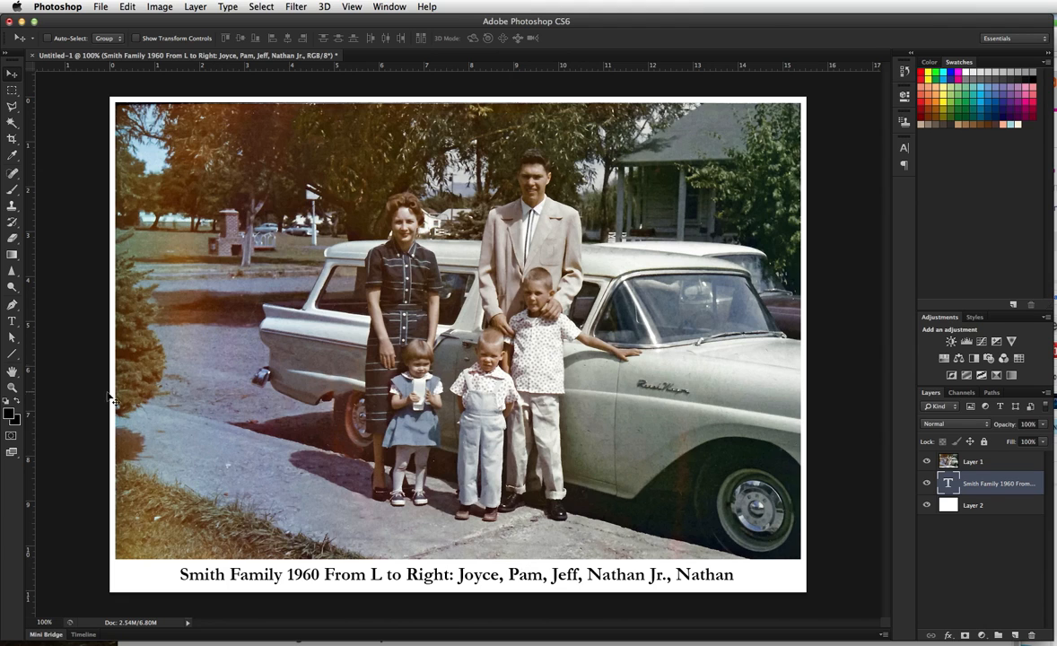
# Select the entire caption text and set it to Regular style at 24 pt.
pyautogui.click(12, 322)
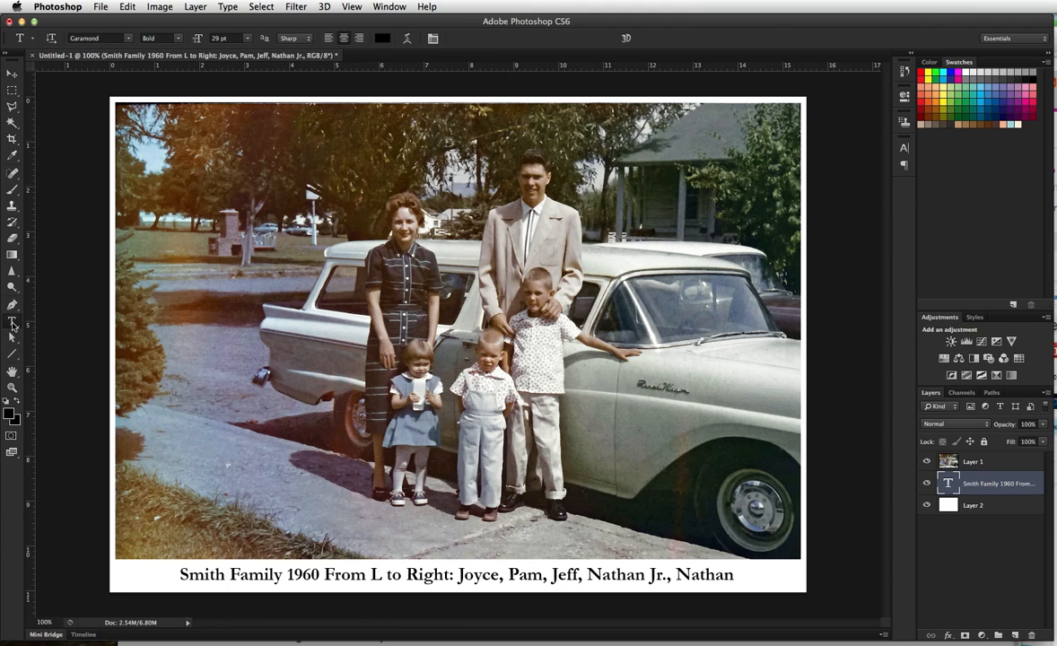
pyautogui.click(413, 578)
pyautogui.moveTo(411, 577); pyautogui.dragTo(452, 577)
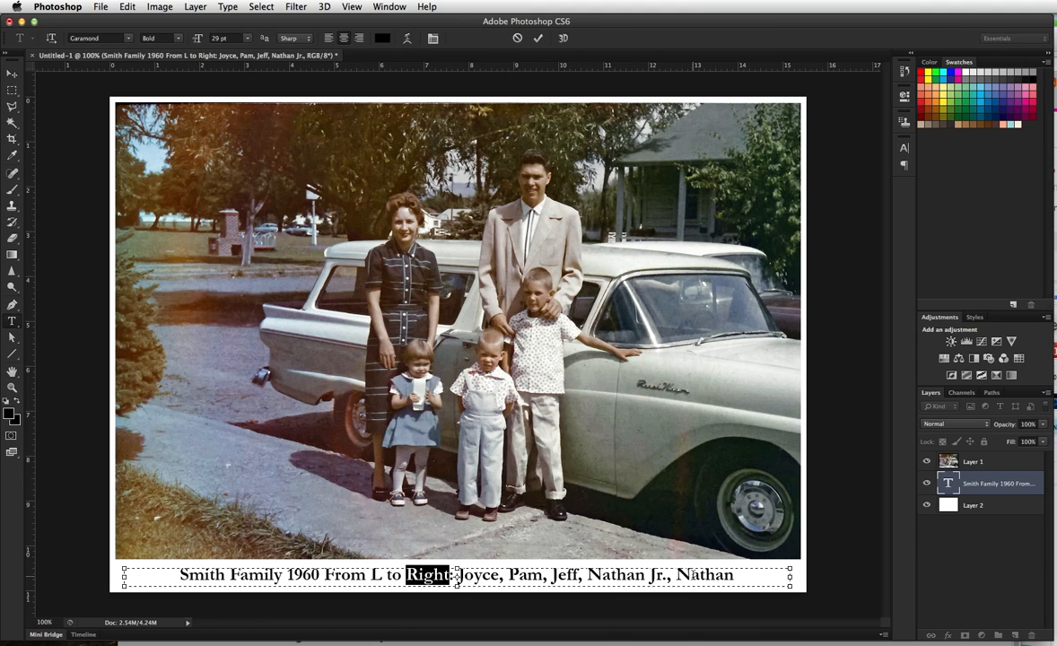
pyautogui.moveTo(734, 577); pyautogui.dragTo(182, 541)
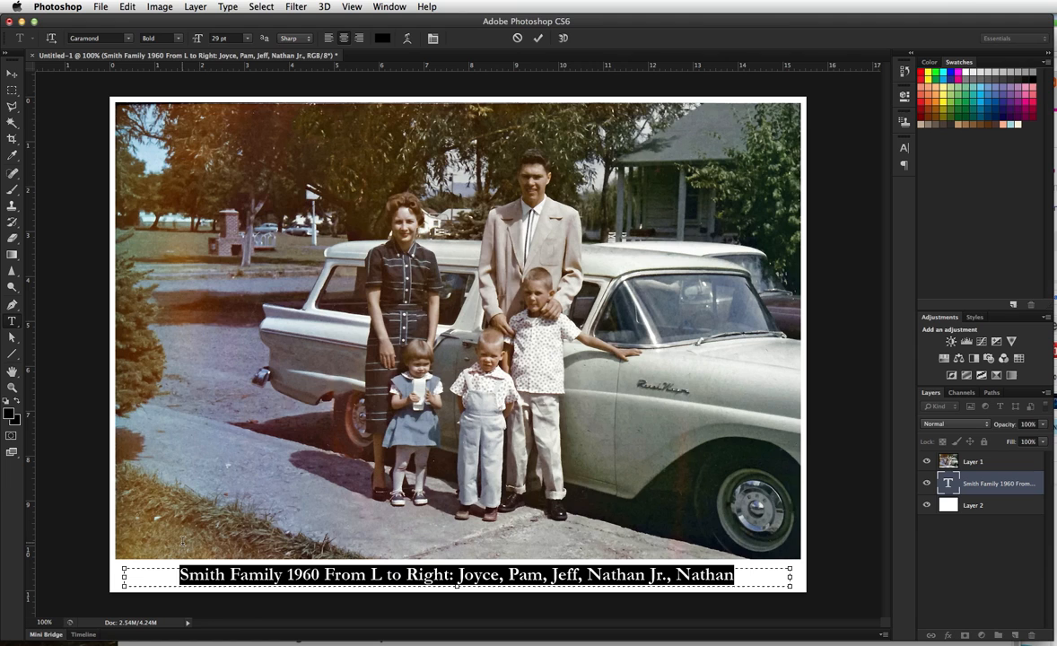
pyautogui.click(179, 40)
pyautogui.click(177, 34)
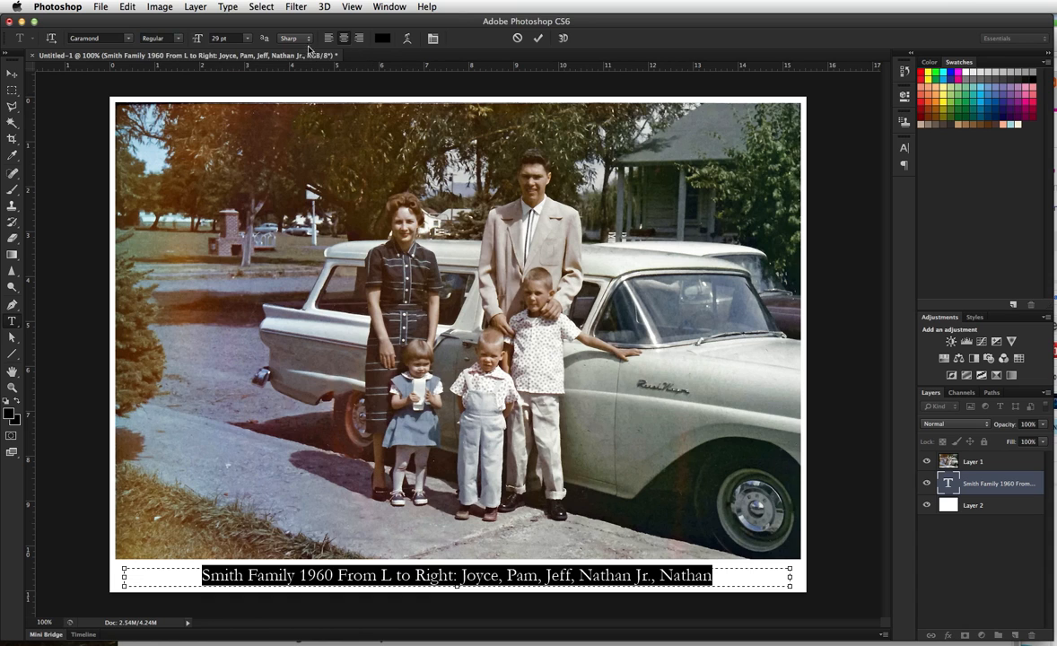
pyautogui.moveTo(199, 45)
pyautogui.mouseDown()
pyautogui.moveTo(208, 43)
pyautogui.moveTo(184, 43)
pyautogui.moveTo(198, 45)
pyautogui.mouseUp()
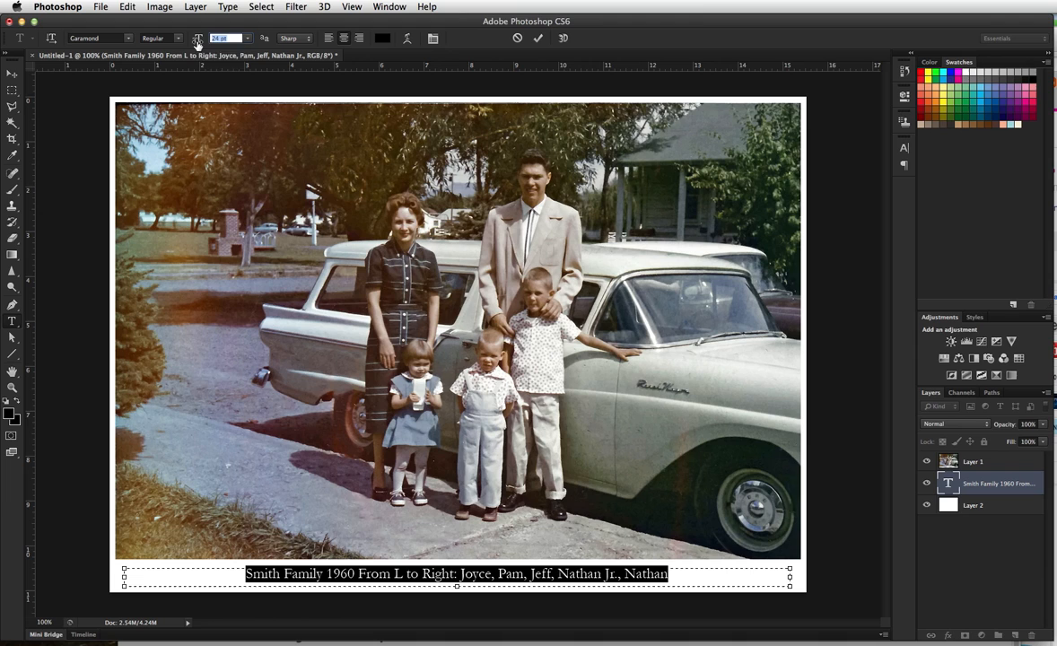
# Set the selected caption text to Bold in the Adobe Garamond font and commit the text edit.
pyautogui.click(174, 38)
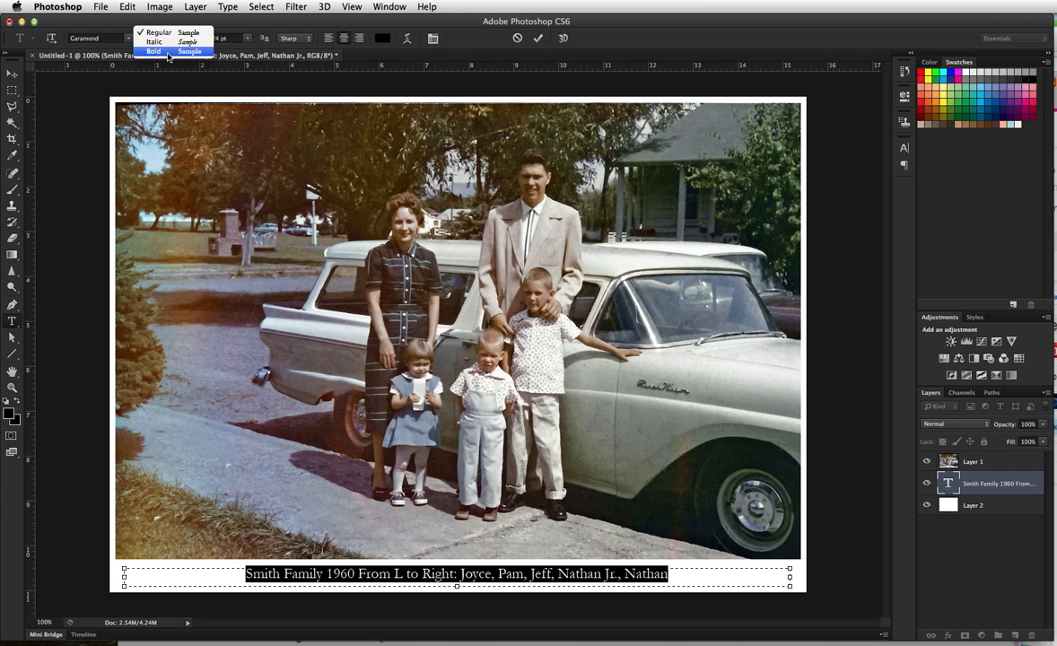
pyautogui.click(168, 52)
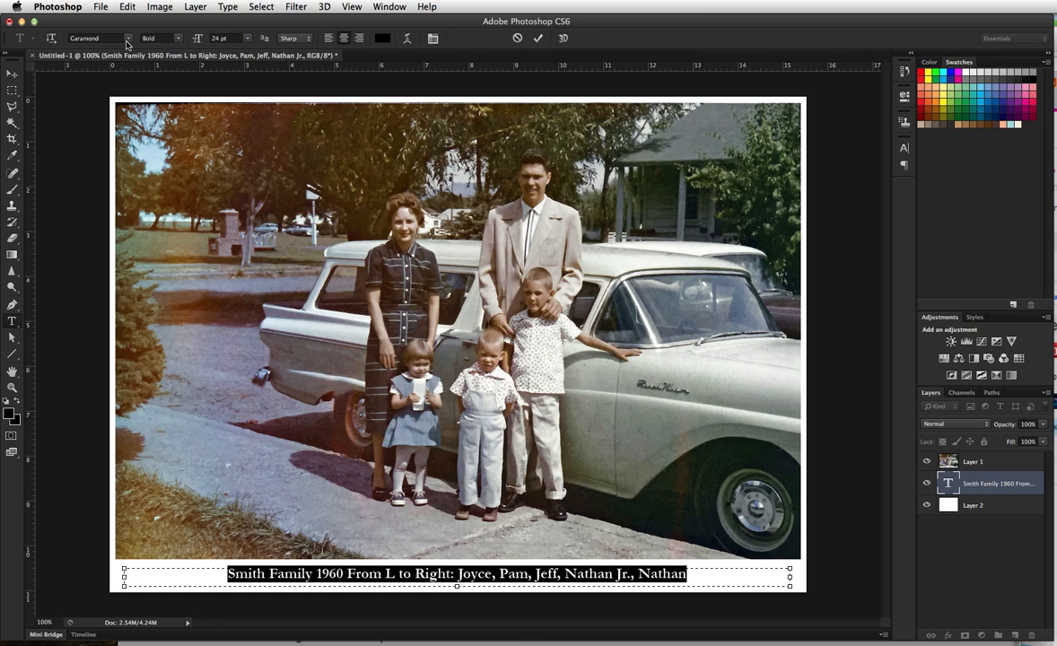
pyautogui.click(127, 39)
pyautogui.click(127, 45)
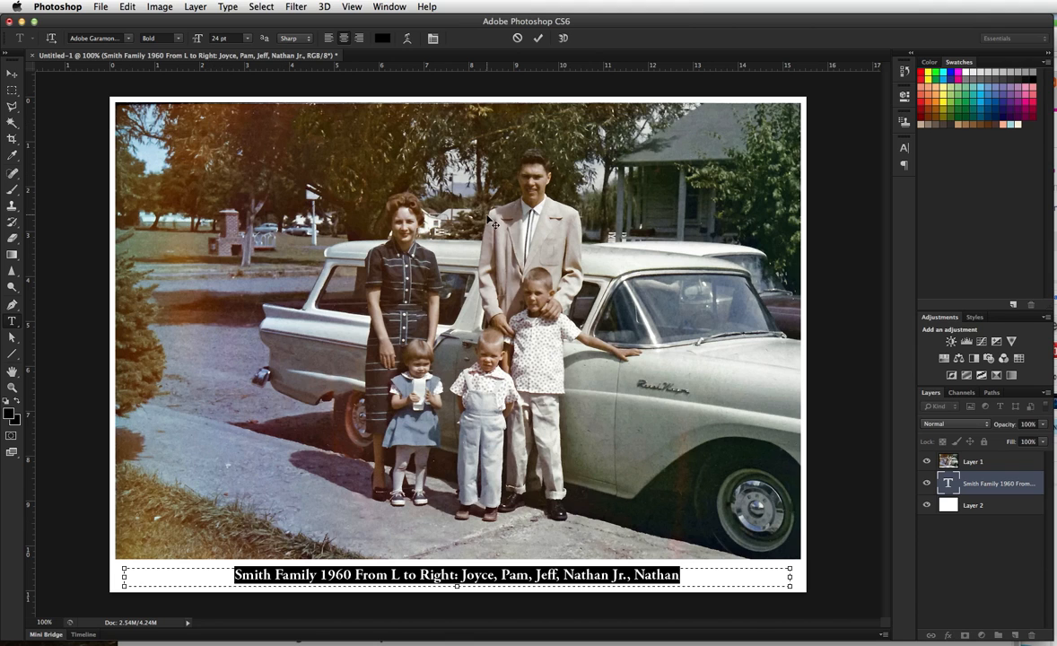
pyautogui.click(539, 38)
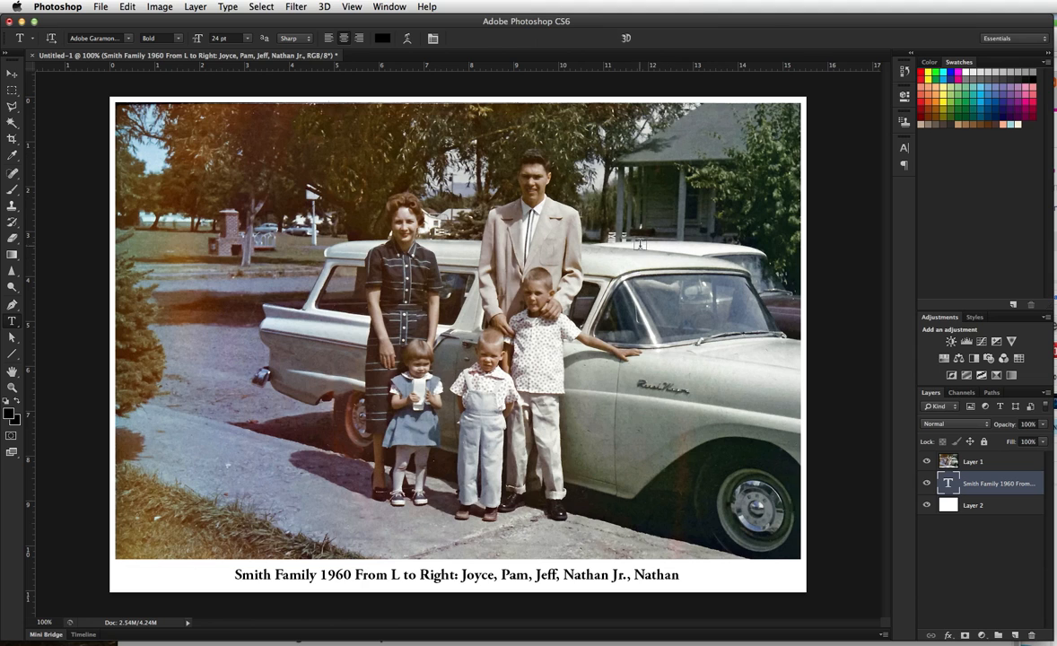
# Start saving the captioned photo under a new name on the Desktop, choosing JPEG as the format.
pyautogui.click(100, 7)
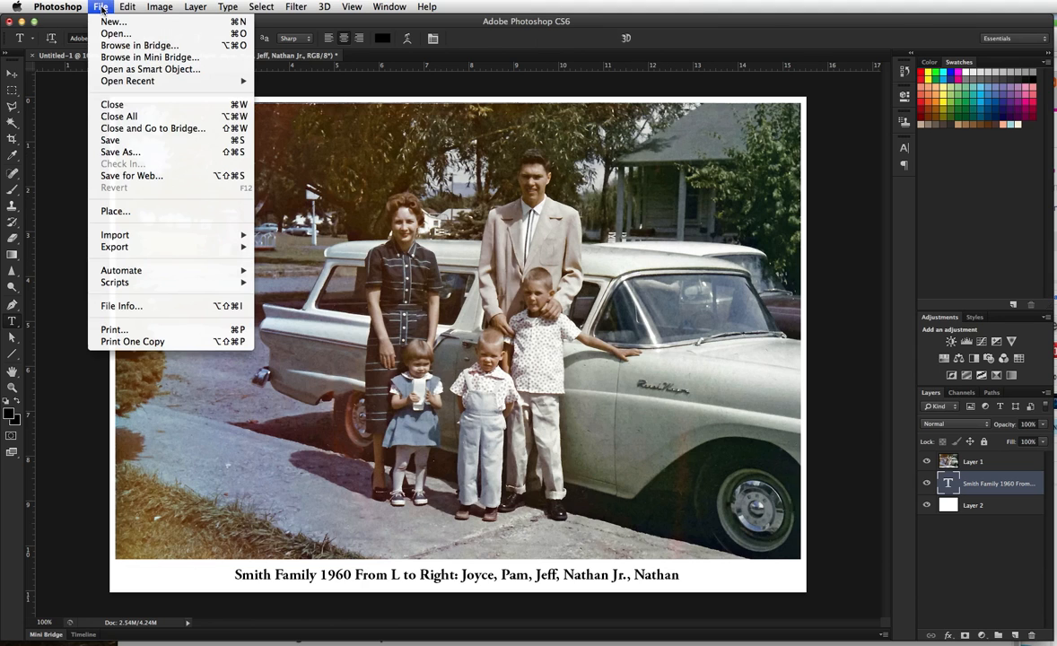
pyautogui.click(139, 153)
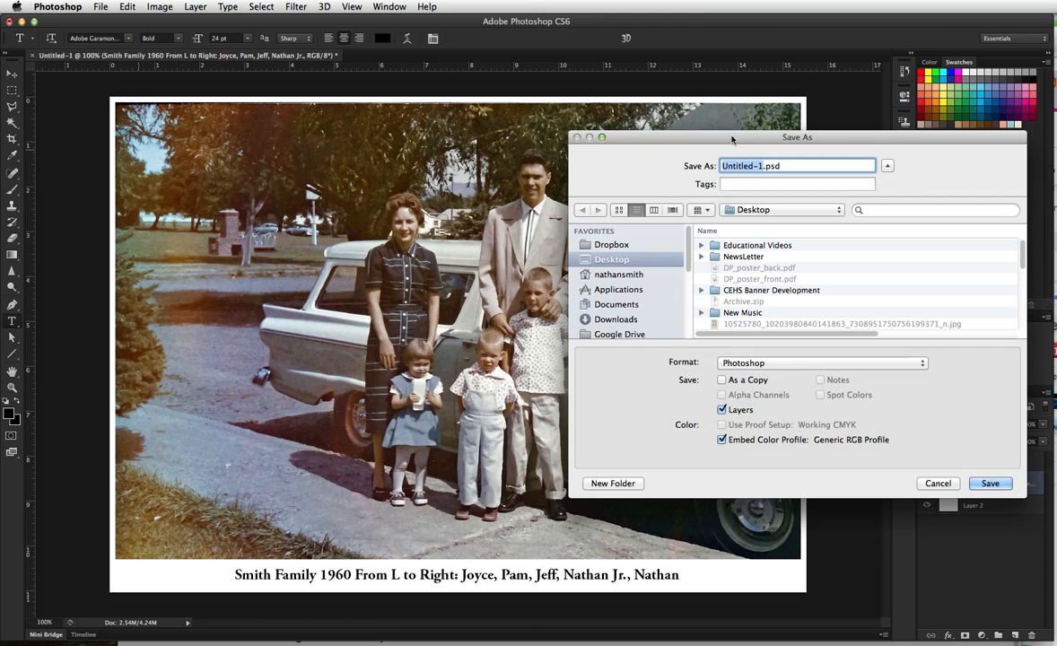
pyautogui.moveTo(732, 137); pyautogui.dragTo(607, 135)
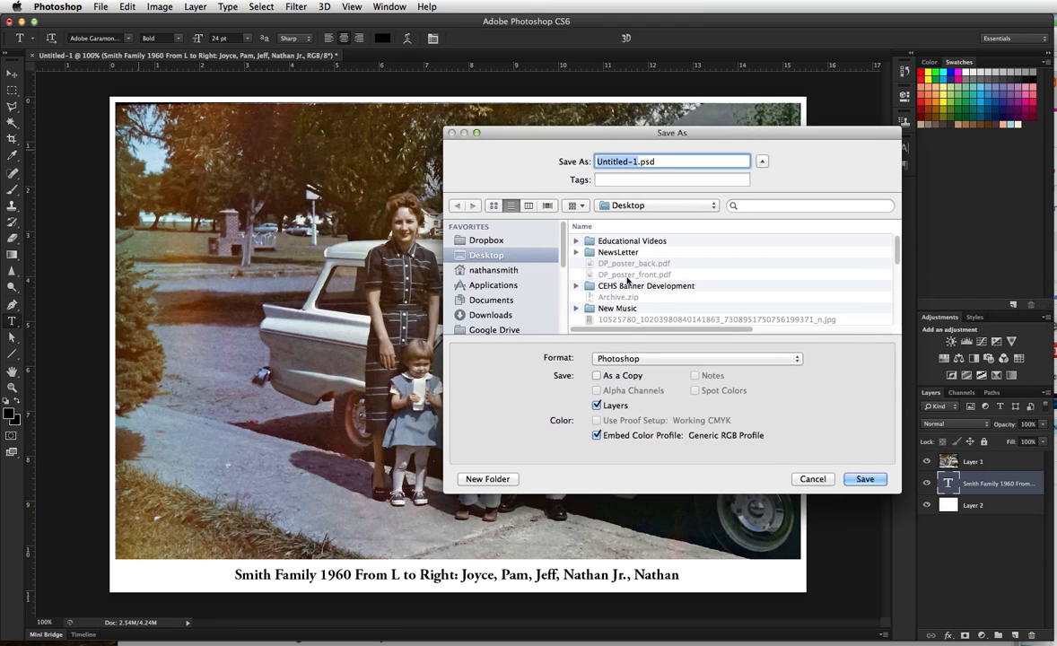
pyautogui.click(660, 360)
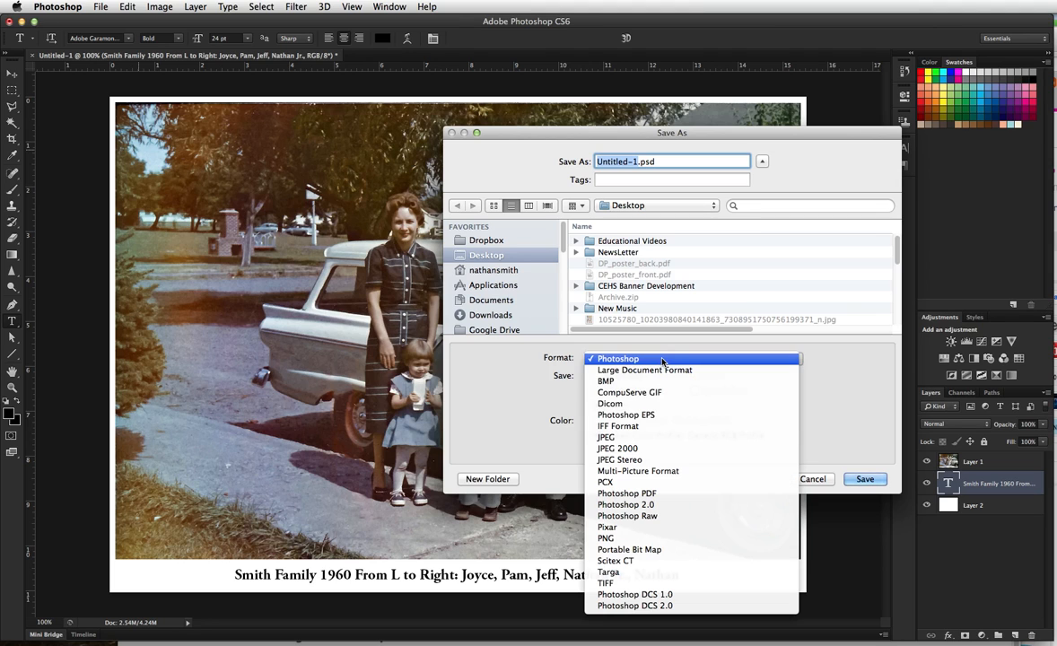
pyautogui.click(639, 439)
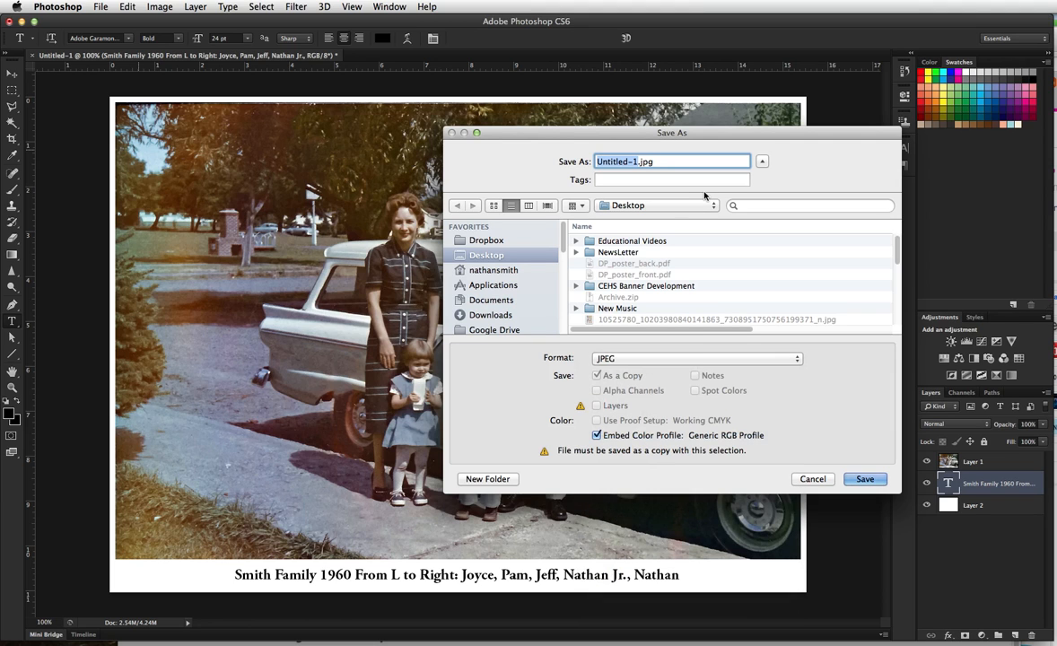
# Name the file with the family's surname followed by "Family 1960" and save it at Maximum JPEG quality (12).
pyautogui.write('Smith')
pyautogui.write(' Family')
pyautogui.write(' 19')
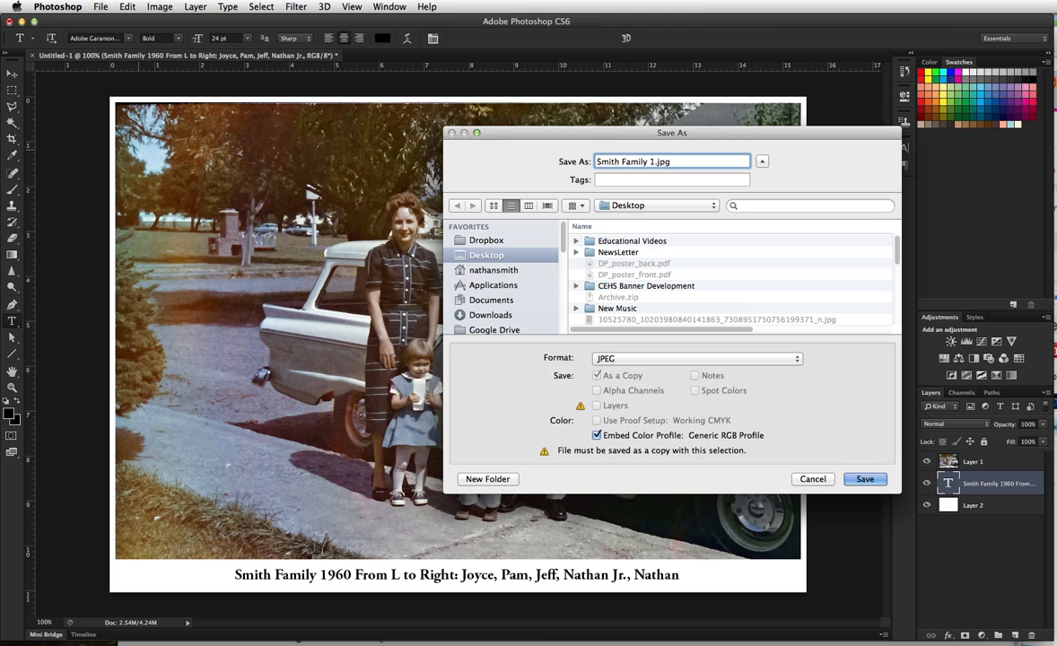
pyautogui.write('60')
pyautogui.click(864, 478)
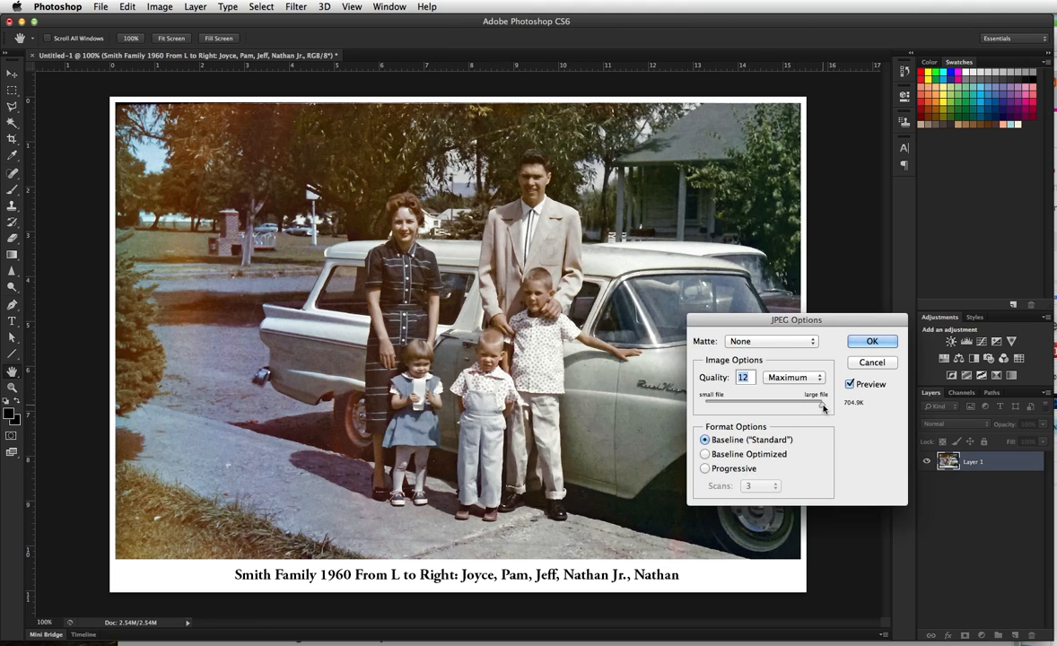
pyautogui.moveTo(821, 405); pyautogui.dragTo(842, 414)
pyautogui.click(869, 342)
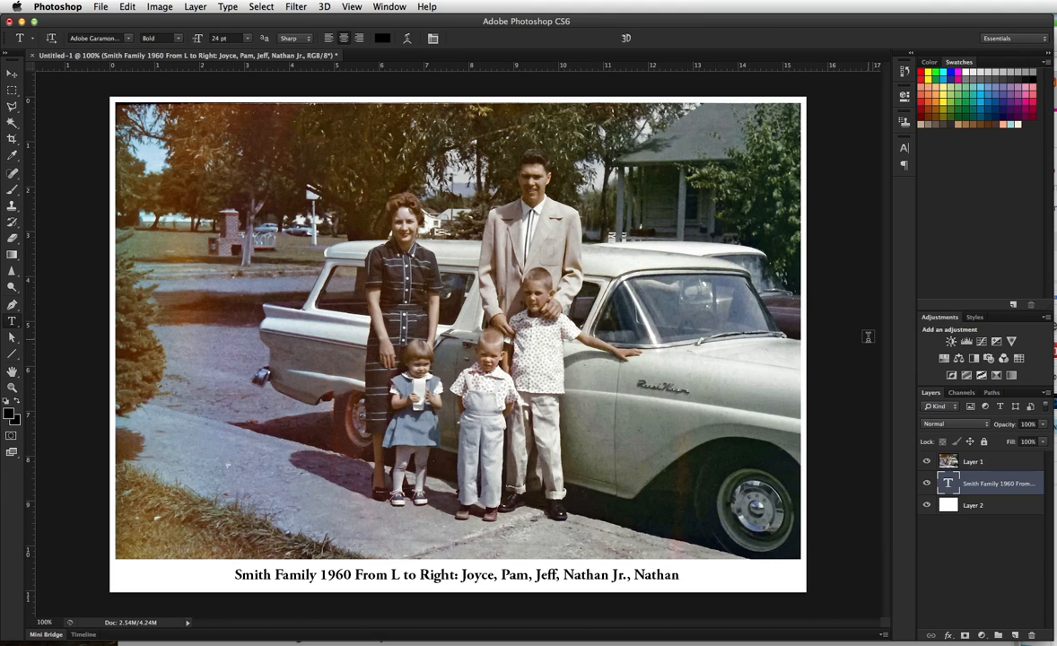